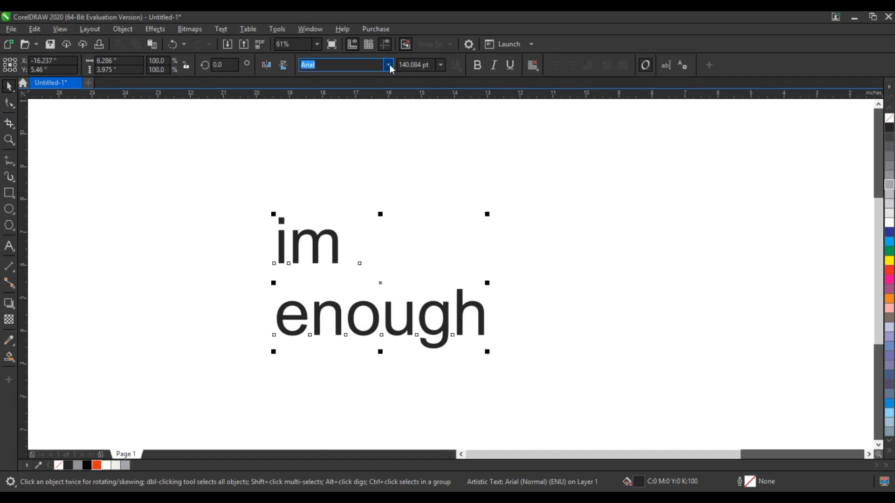
- Set the text's font to League Gothic and change its case to UPPERCASE
left_click(390, 64)
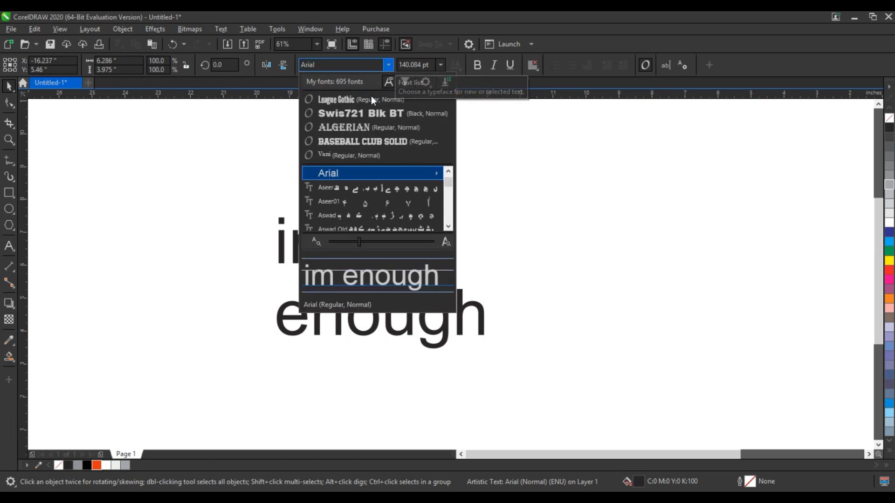
left_click(372, 99)
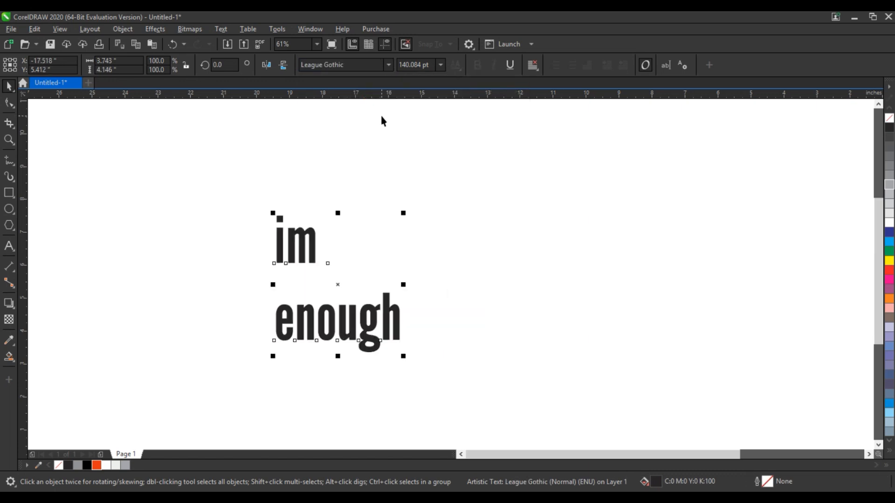
left_click(225, 30)
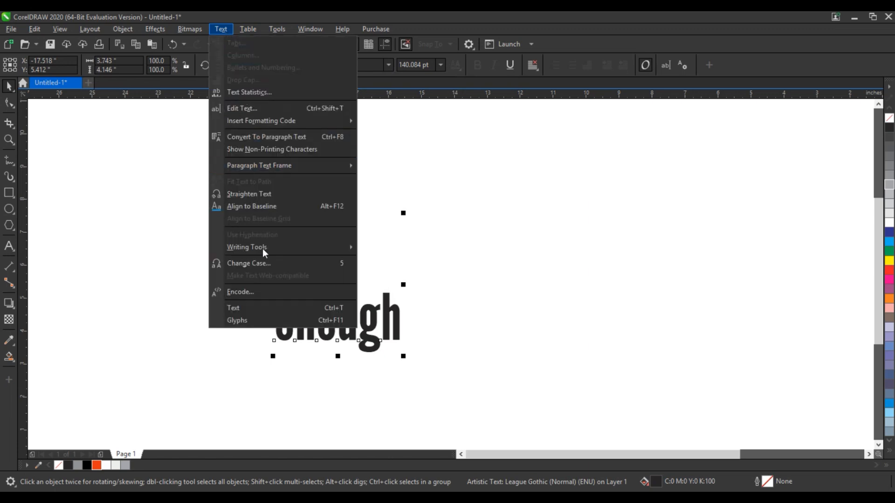
key("Escape")
key("shift+F3")
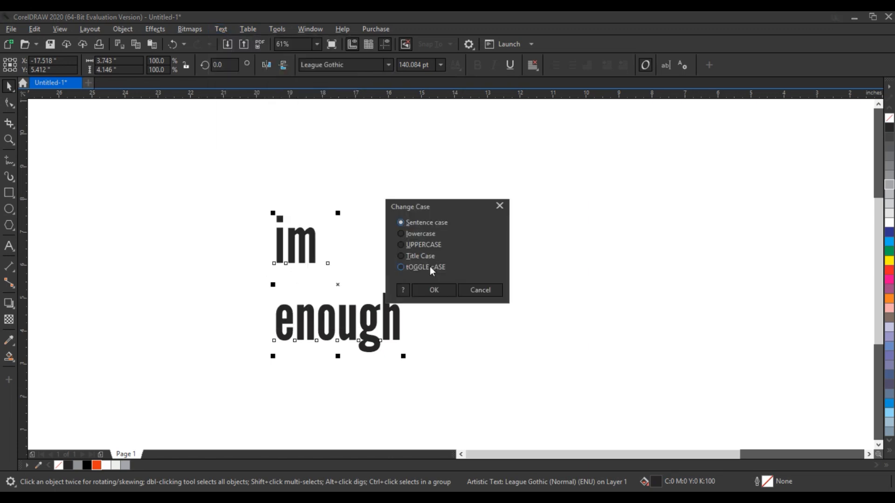
left_click(433, 290)
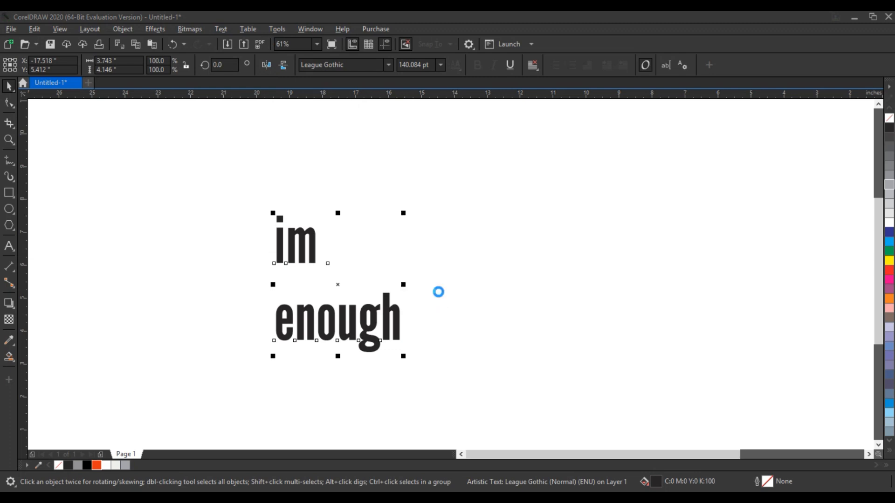
- Tighten the line spacing between IM and ENOUGH with the Shape tool and right-align the text
key("F10")
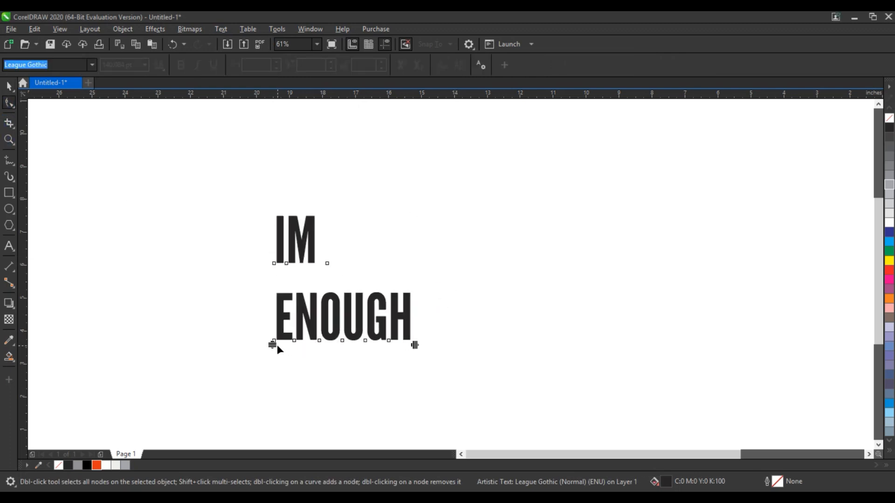
left_click_drag(277, 344, 276, 302)
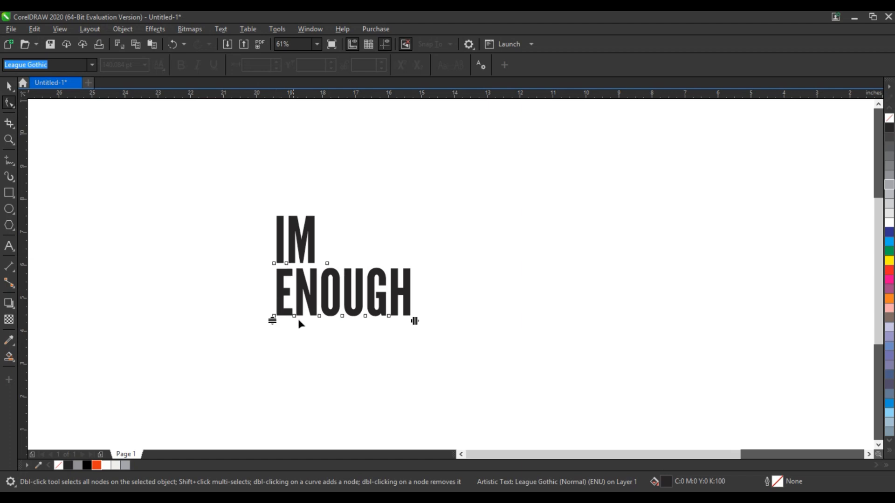
left_click(9, 86)
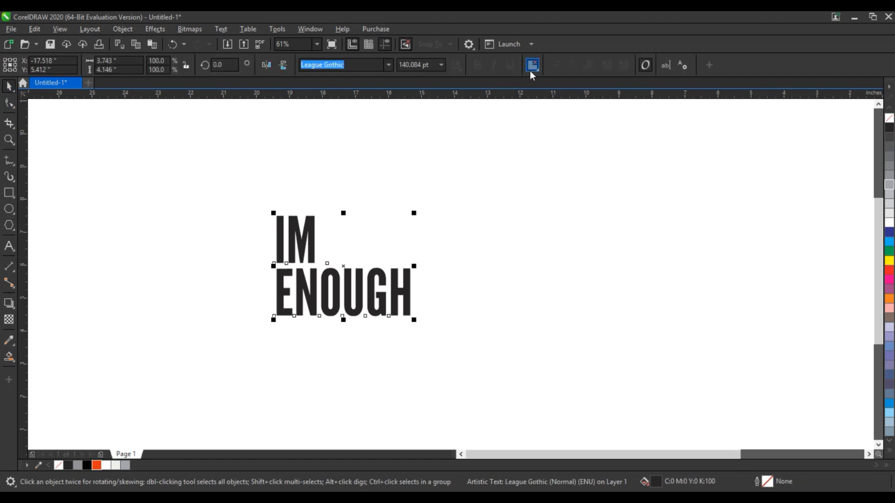
left_click(532, 70)
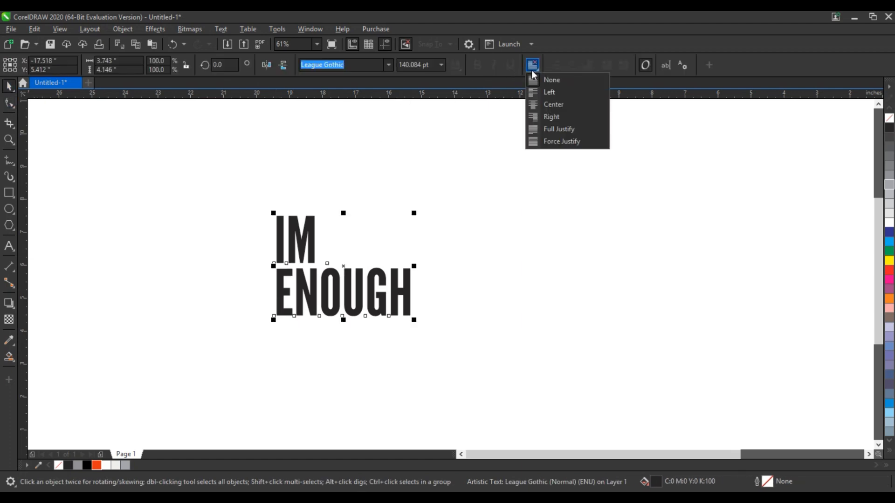
left_click(549, 116)
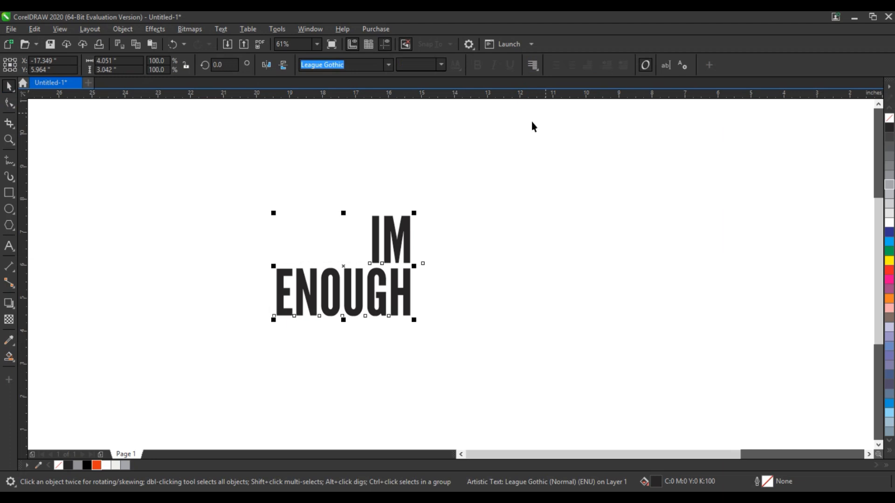
- Break the artistic text apart so IM and ENOUGH are separate text objects
left_click(123, 32)
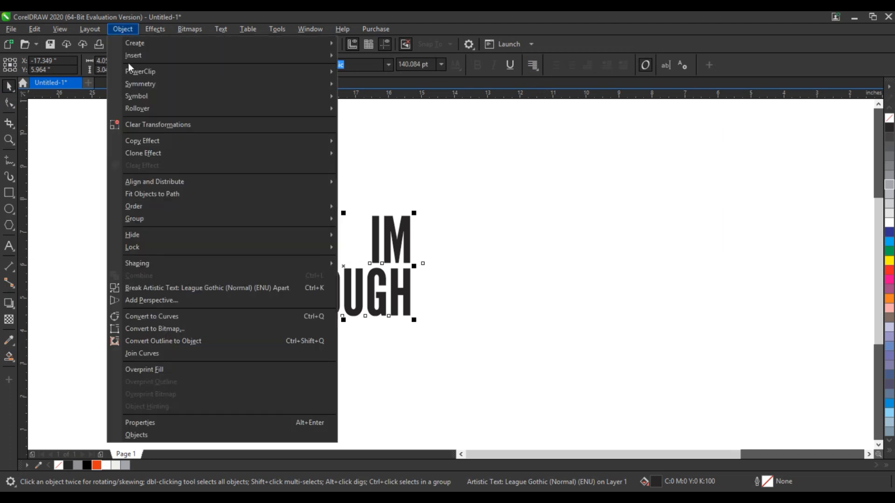
left_click(183, 287)
left_click(187, 264)
- Draw a rectangle about 4.86 × 7.69 inches around the text and scale both lines to about 4.82 inches wide to fill it
left_click(9, 192)
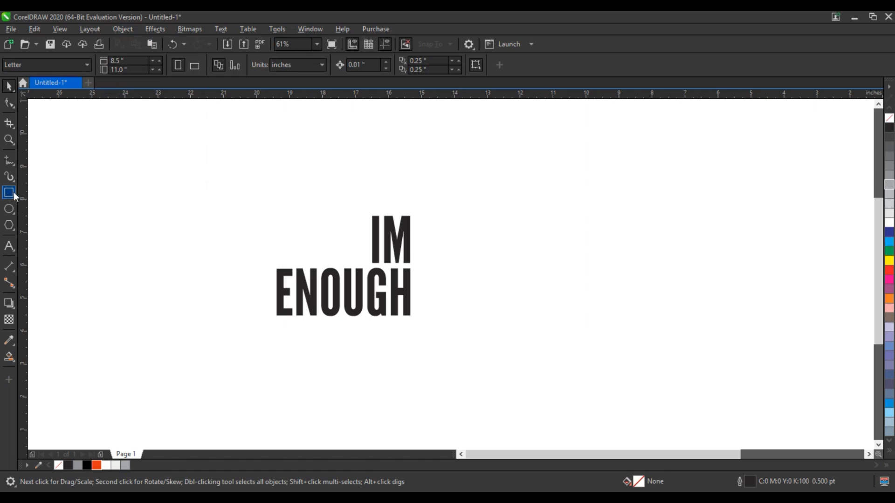
mouse_move(258, 157)
left_mouse_down()
mouse_move(385, 326)
mouse_move(421, 384)
mouse_move(418, 410)
left_mouse_up()
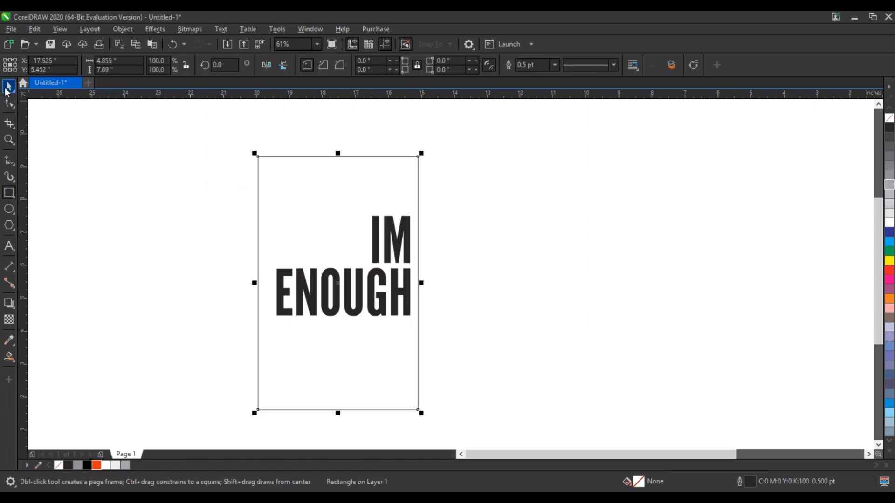
left_click(9, 87)
left_click_drag(164, 191, 441, 319)
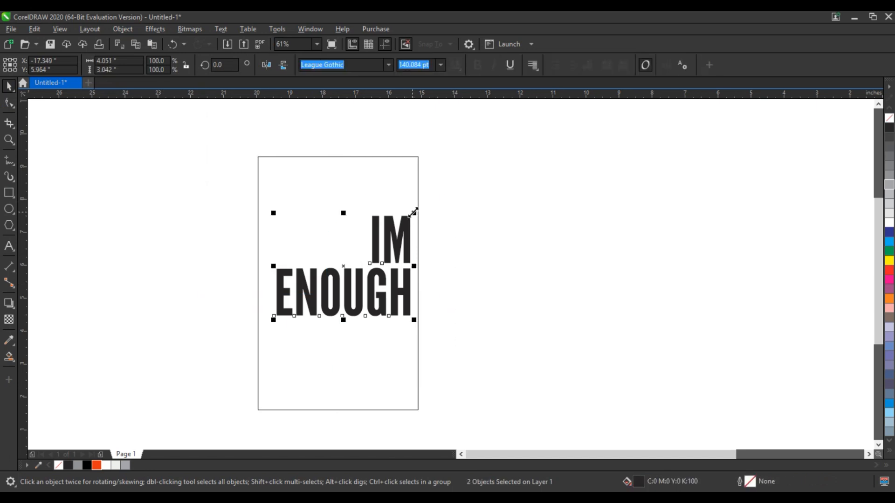
left_click_drag(413, 208, 385, 243)
left_click_drag(257, 327, 255, 337)
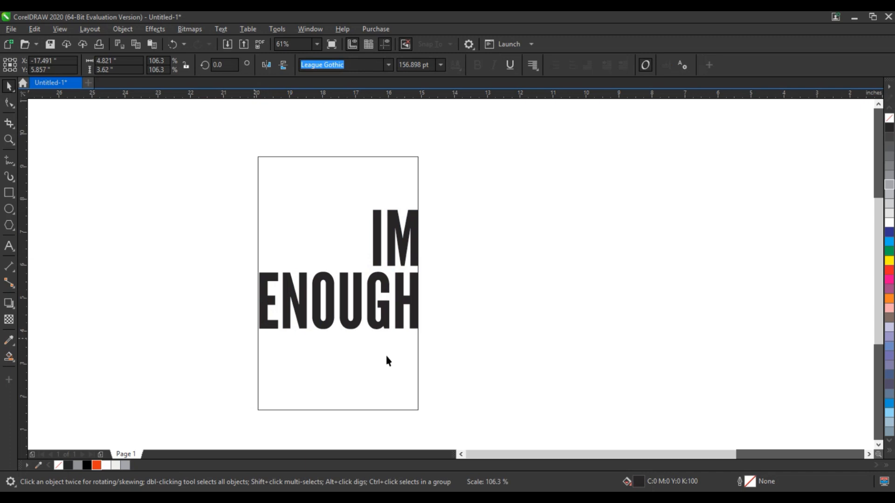
left_click(521, 350)
- Change the upper line to read I AM and stretch it upward to about 2.74 inches high
left_click(396, 223)
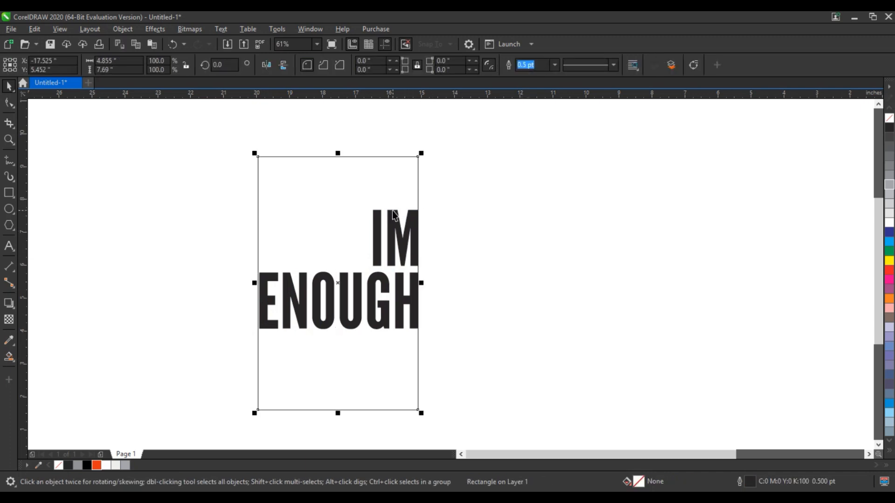
left_click(397, 222)
left_click(9, 246)
left_click(385, 230)
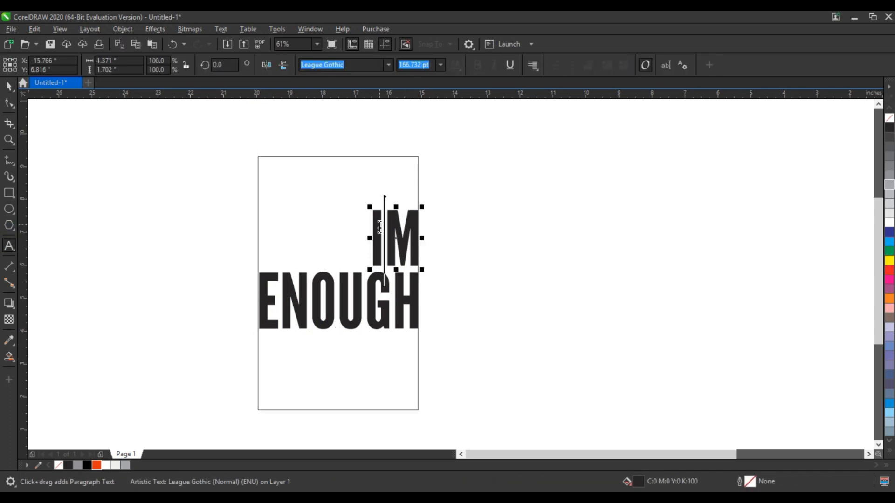
type("a")
key("BackSpace")
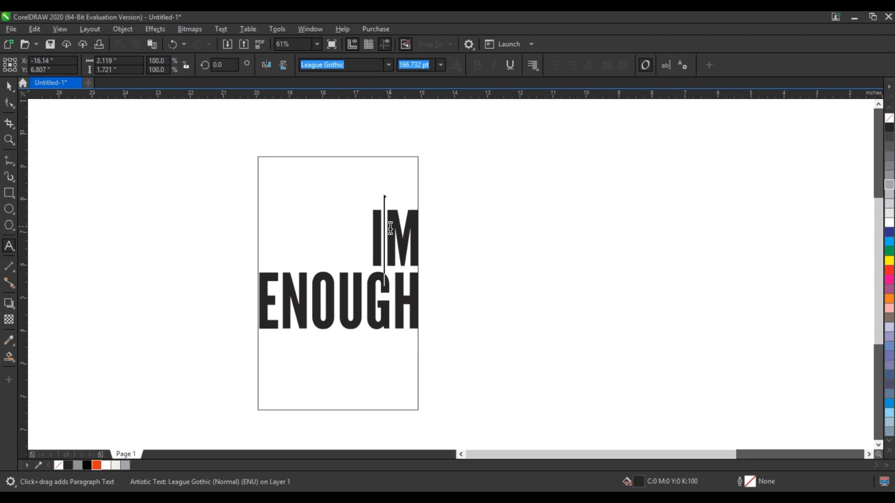
type("A")
left_click(361, 231)
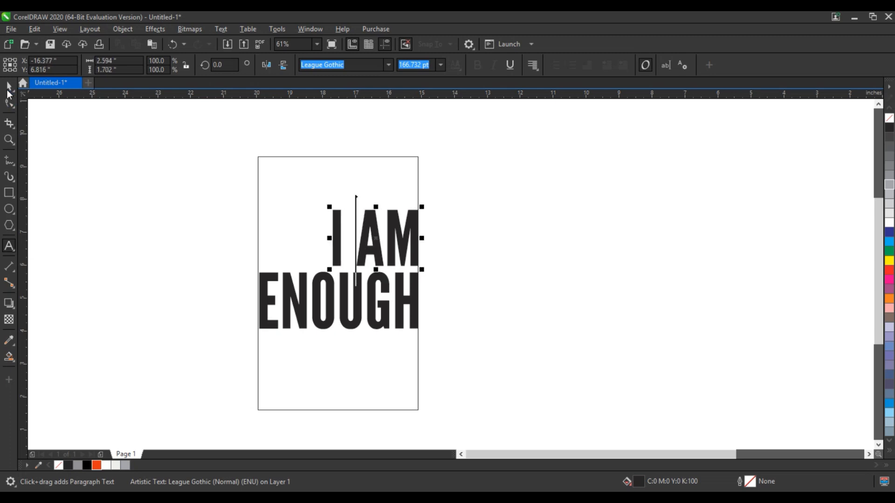
left_click(8, 86)
left_click_drag(375, 206, 379, 171)
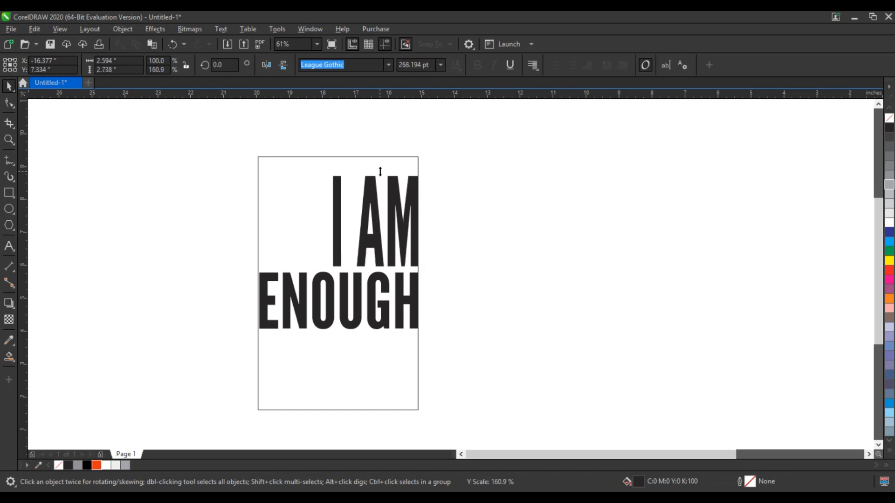
- Convert ENOUGH to curves and extend its lower nodes down near the rectangle's bottom edge, making the word about 3.79 inches high
left_click(374, 292)
left_click(402, 280)
key("ctrl+q")
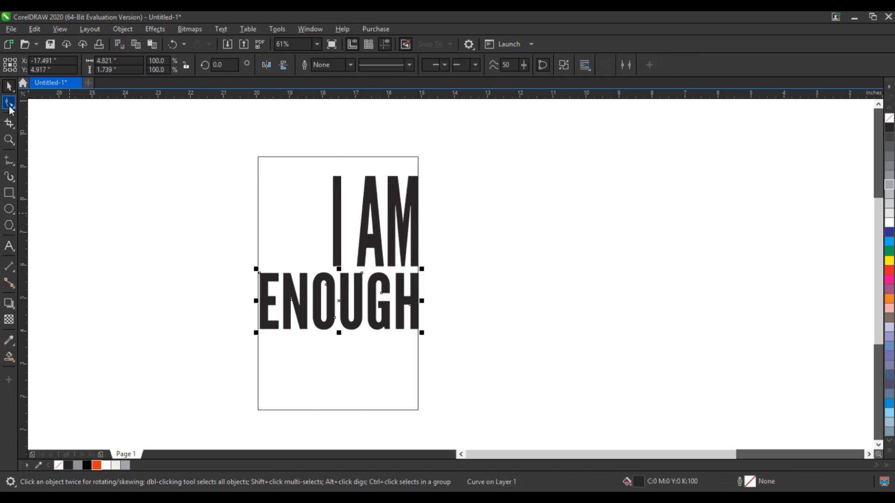
left_click(10, 106)
left_click_drag(457, 342, 237, 316)
left_click_drag(419, 329, 419, 398)
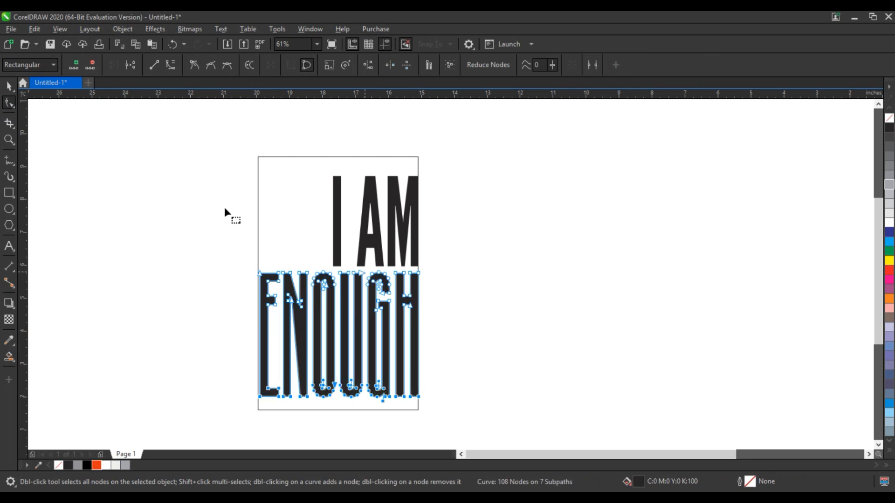
left_click(9, 87)
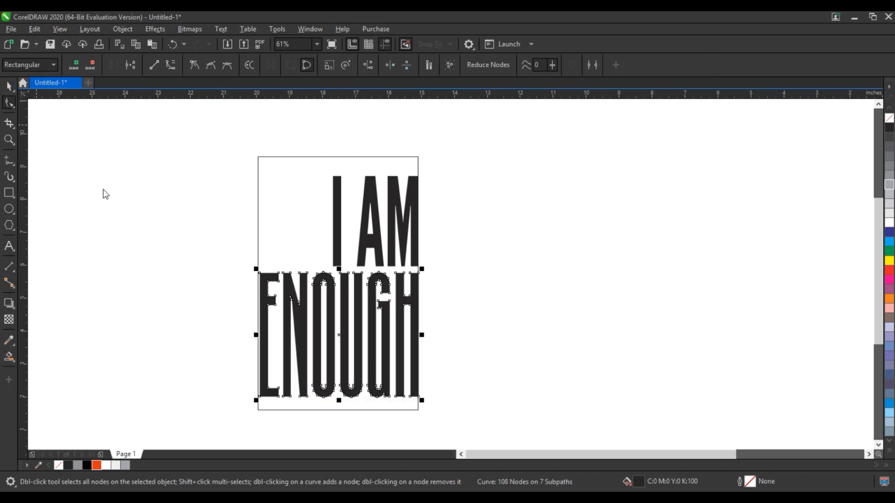
- Fill both text lines with black C100 M100 Y100 K100 and weld them into one curve
left_click(398, 276)
left_click(387, 281)
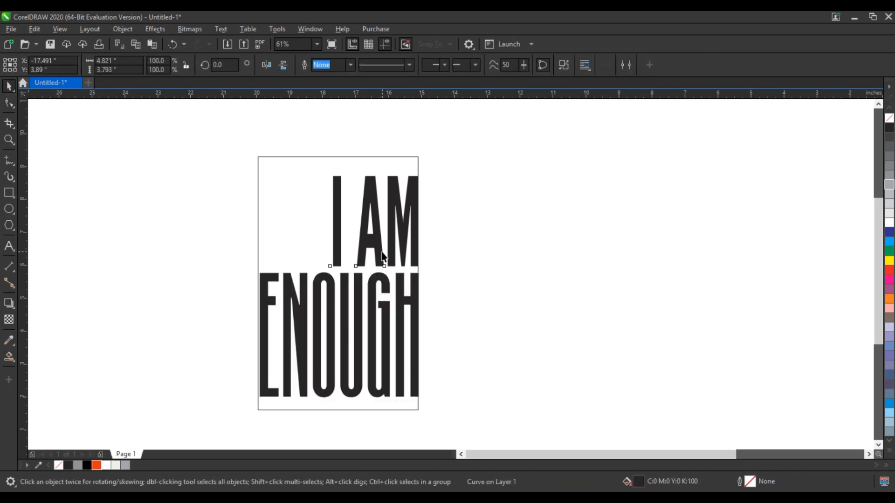
left_click(383, 253, "shift")
left_click(87, 465)
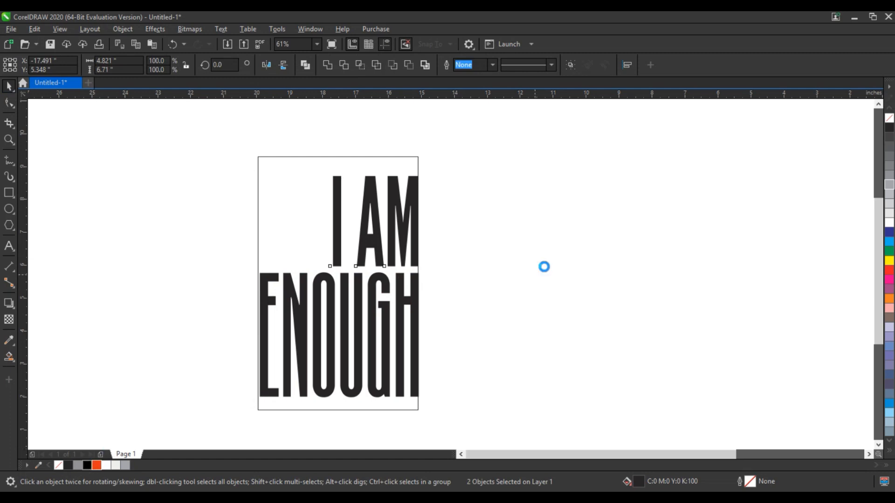
left_click(330, 64)
- Center the welded text horizontally on the rectangle
left_click(418, 159, "shift")
key("c")
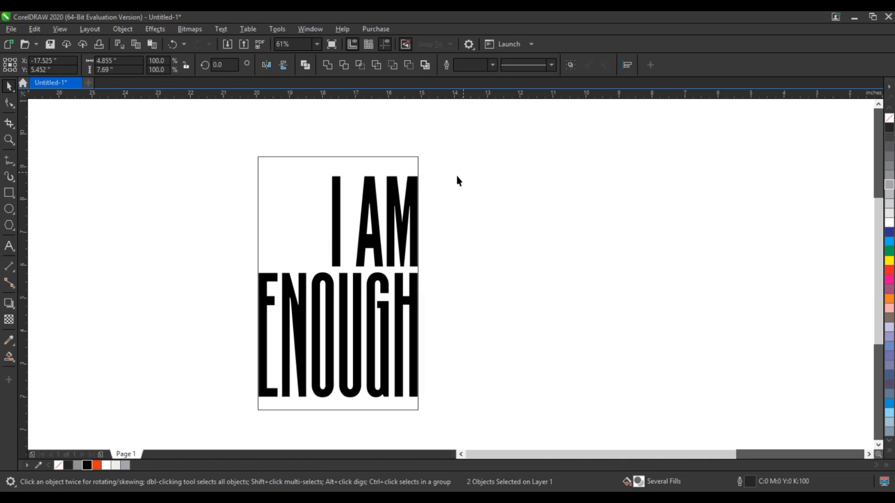
- Shorten the rectangle to about 5.04 inches high over the upper part of the text and duplicate the text beside it
left_click(373, 157)
left_click_drag(340, 155, 340, 168)
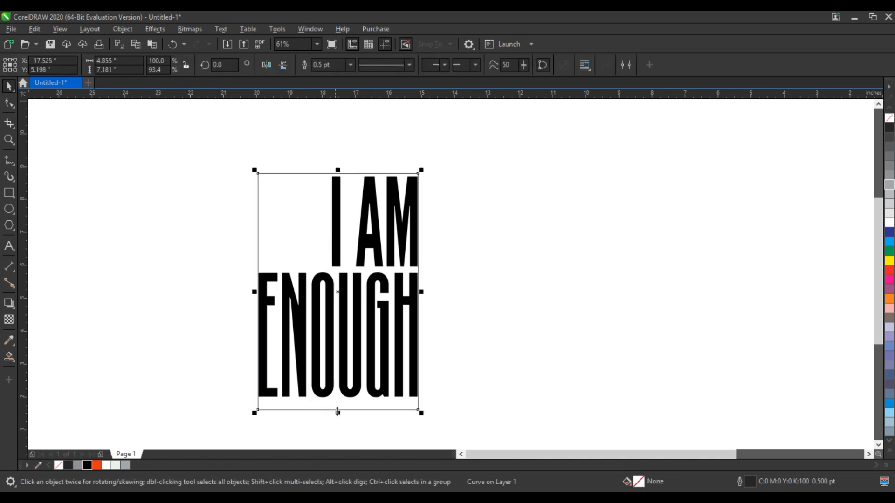
left_click_drag(337, 412, 518, 370)
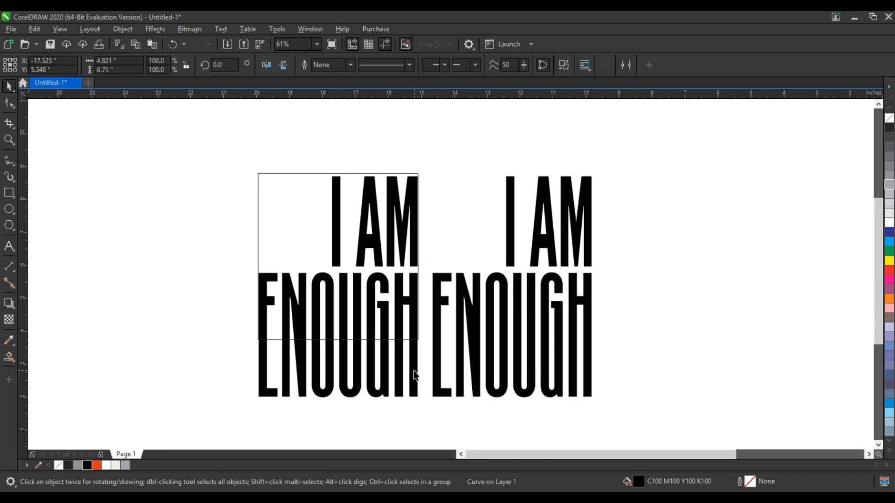
- Fill the original text with white and PowerClip it inside the rectangle
left_click(415, 375)
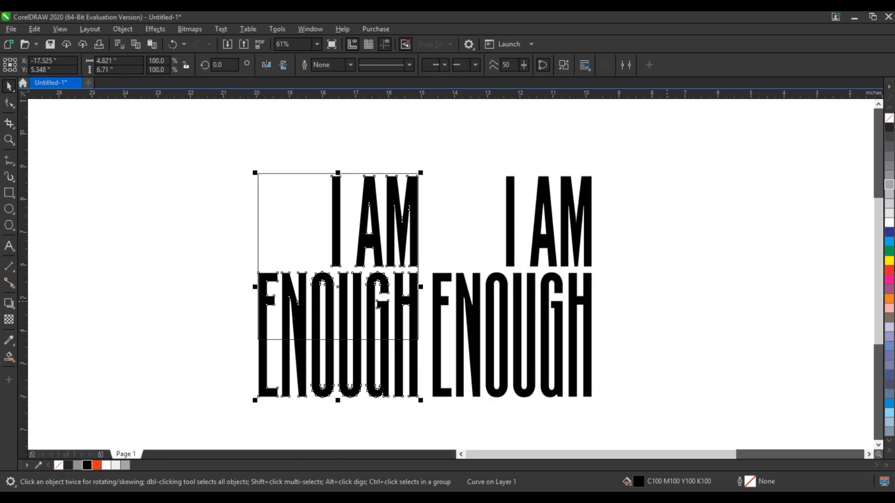
right_click(376, 371)
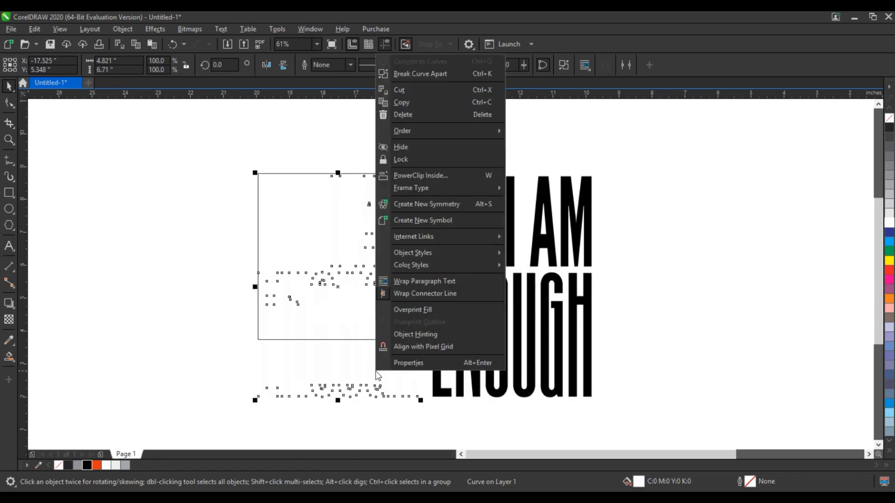
left_click(434, 178)
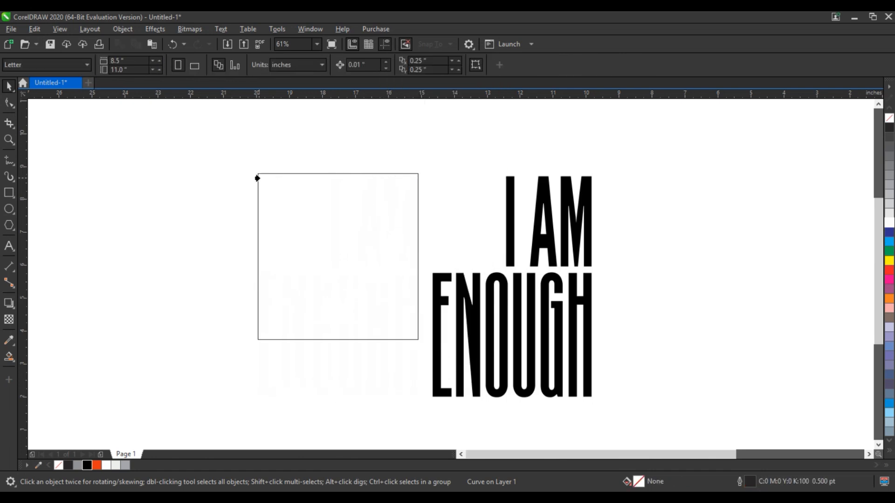
left_click(258, 176)
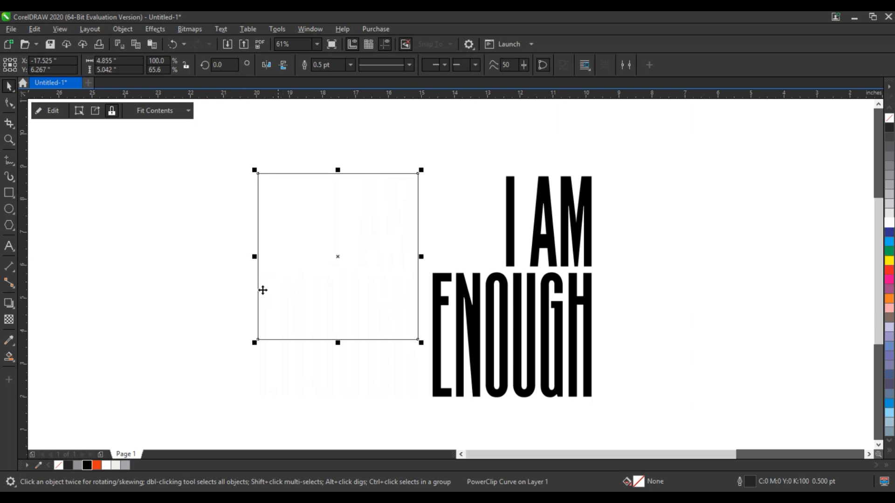
- Try a black fill on the PowerClip rectangle and undo it
left_click(90, 466)
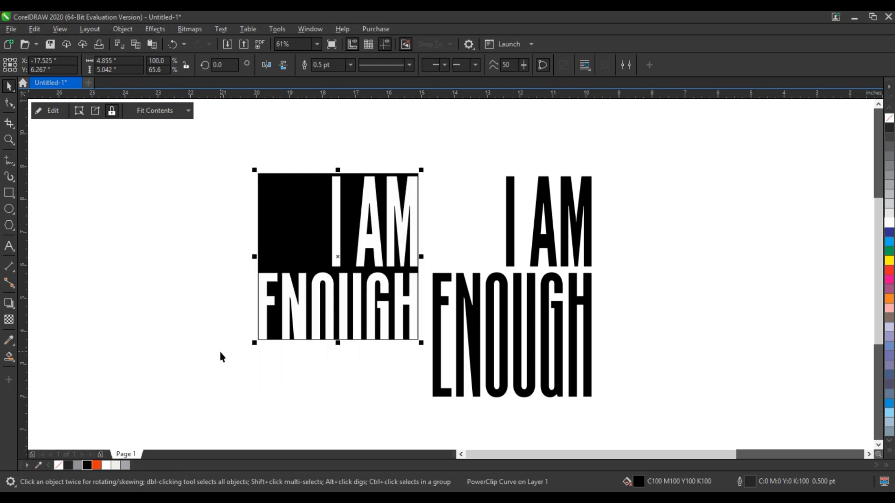
key("ctrl+z")
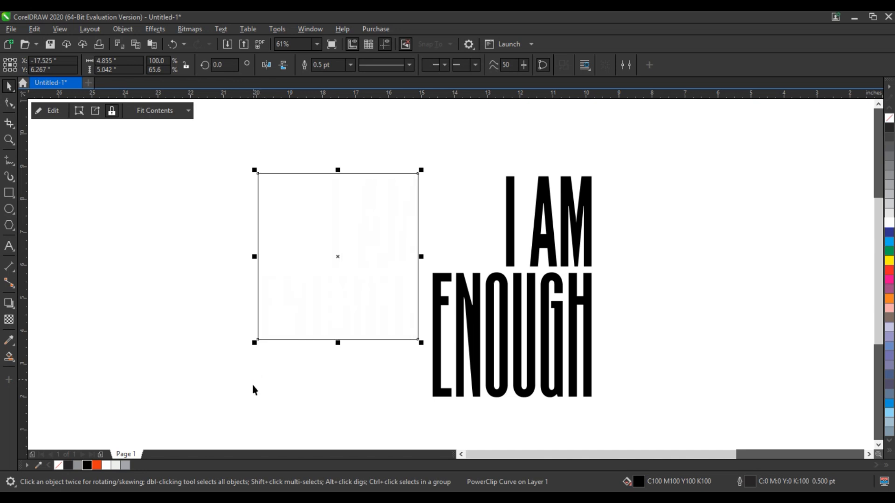
- Widen the PowerClip rectangle about its center to about 5.4 inches
left_click(252, 385)
left_click(258, 195)
left_click_drag(251, 259, 242, 256)
left_click(302, 264)
left_click(300, 308)
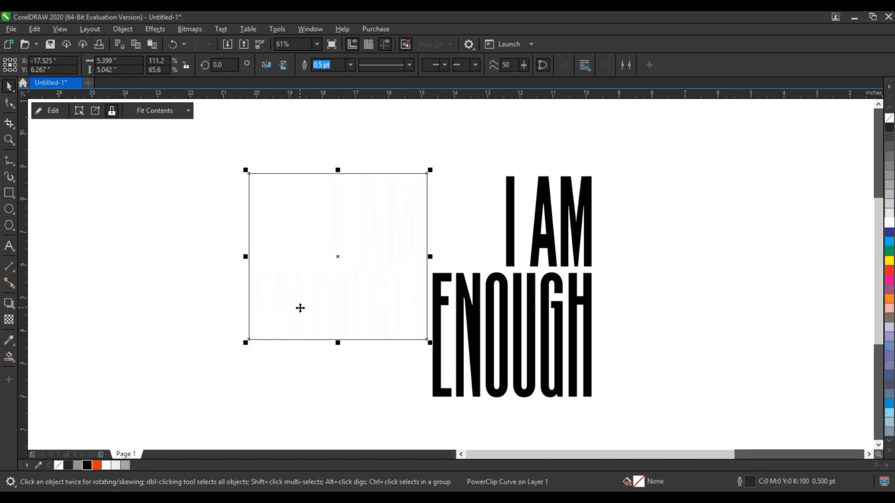
- Undo the rectangle's widening and the PowerClip so the white text and the frame are separate again
left_click(285, 357)
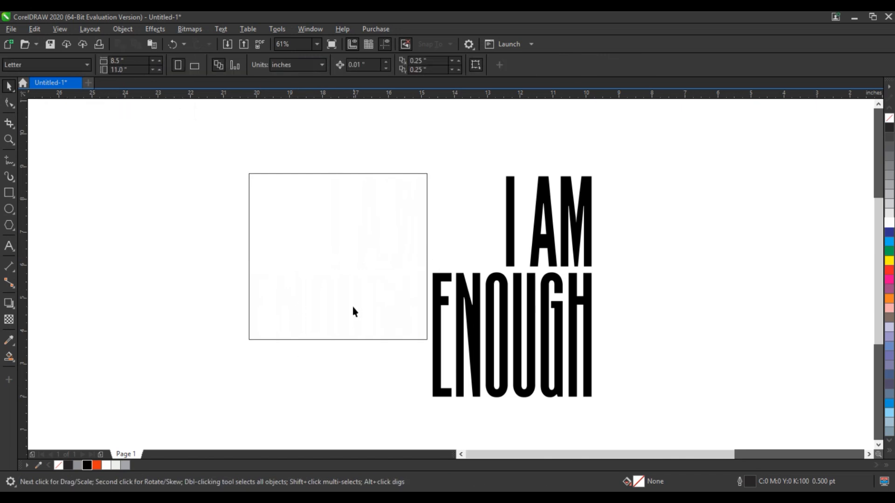
key("ctrl+z")
key("ctrl+z")
left_click(167, 267)
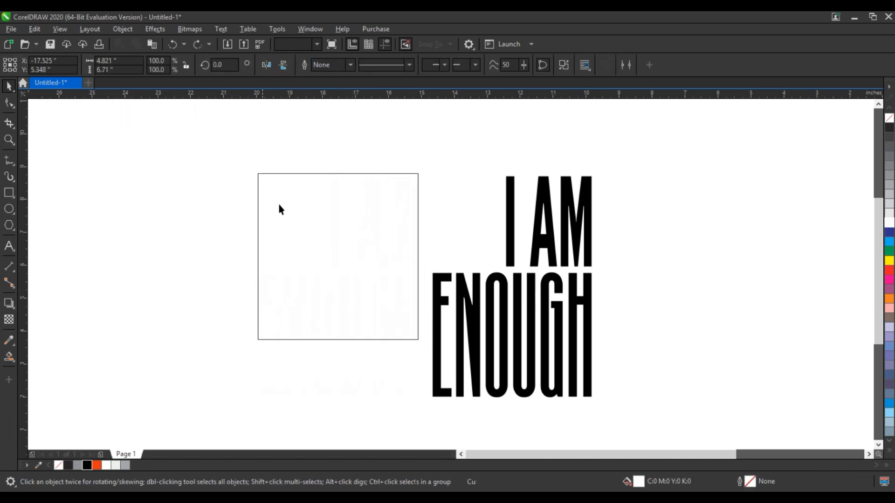
- Widen the rectangle about its center to about 5.16 inches and raise its top edge to about 5.13 inches high
left_click(261, 185)
left_click_drag(254, 256, 251, 257)
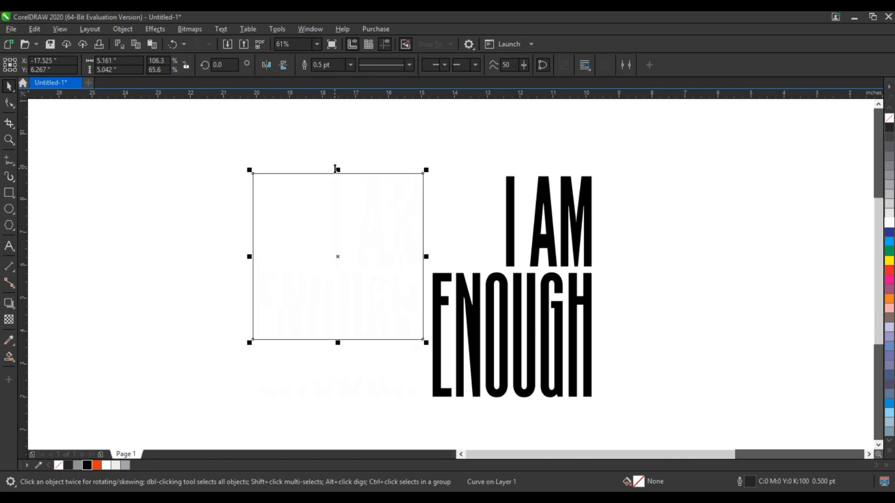
left_click_drag(336, 169, 336, 167)
- PowerClip the white text inside the resized rectangle and fill the rectangle with black
left_click(318, 348)
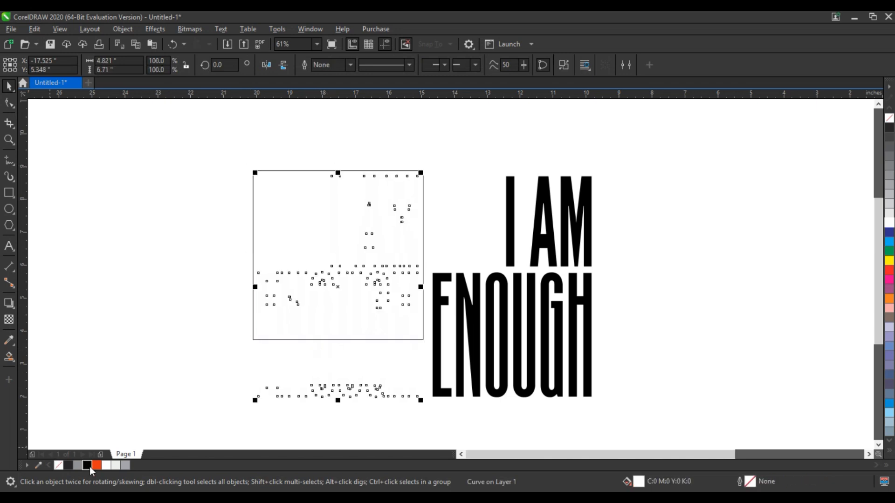
right_click(337, 381)
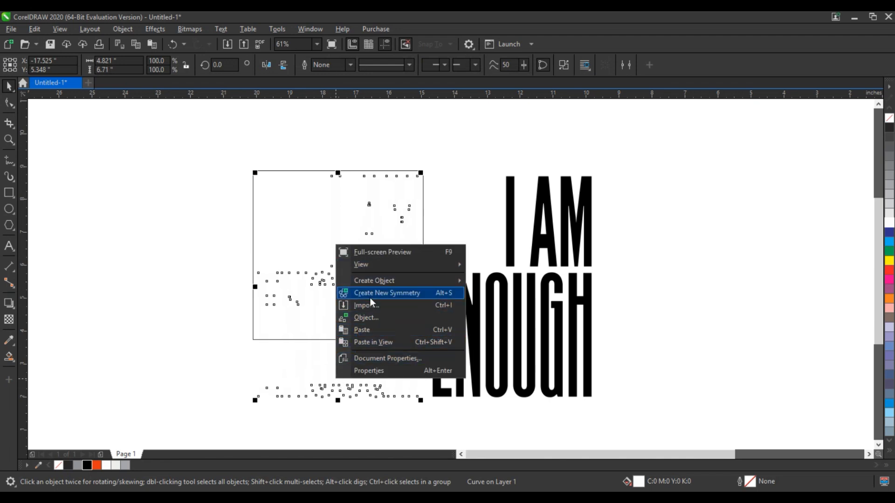
left_click(316, 383)
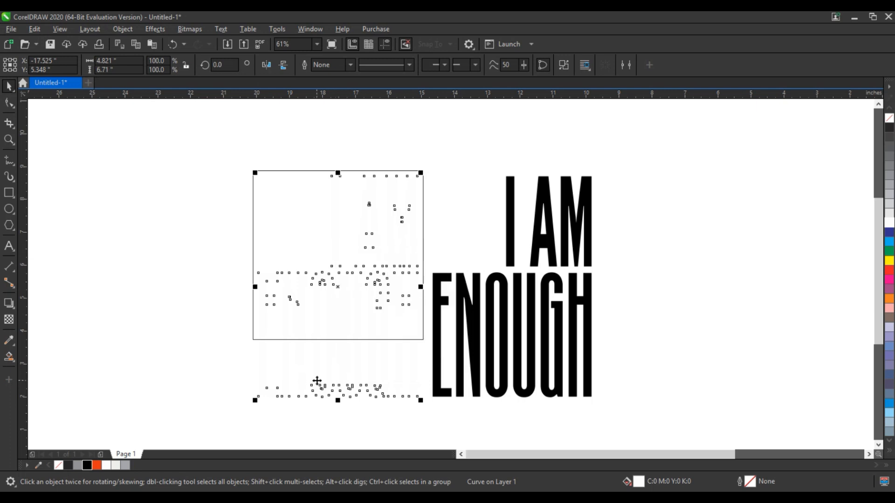
right_click(317, 381)
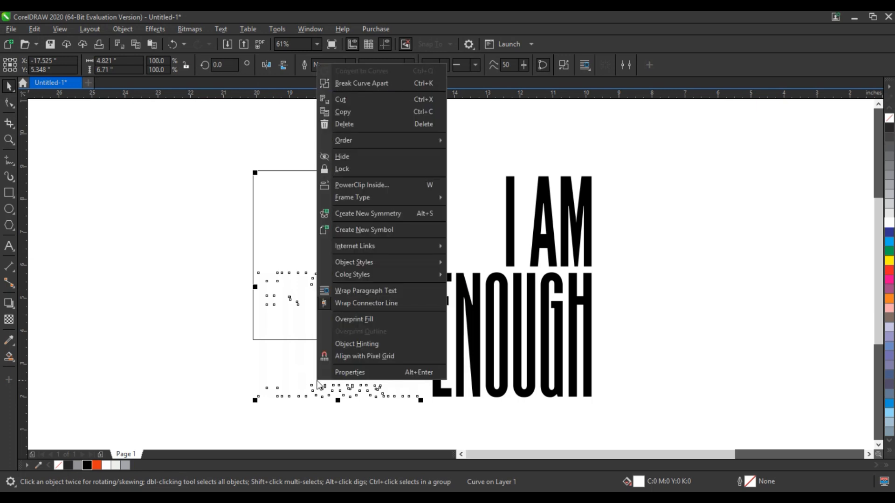
left_click(357, 186)
left_click(255, 175)
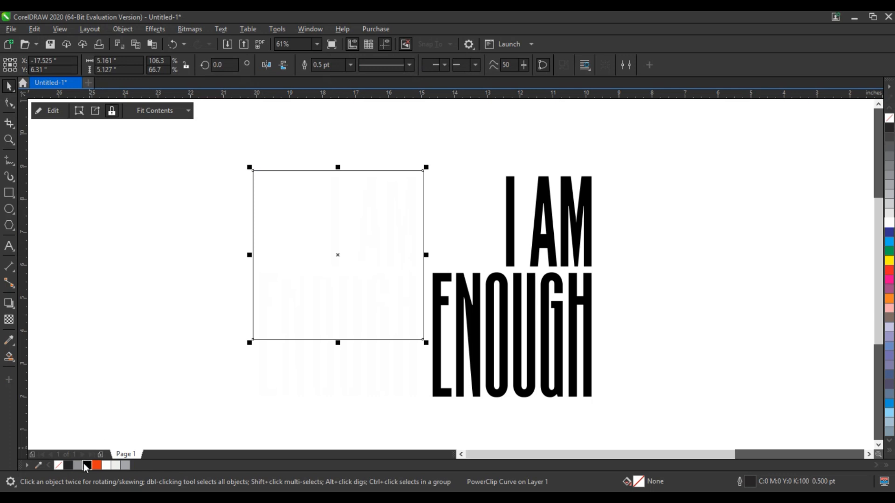
- Center the black text copy horizontally on the PowerClip rectangle and place it behind the rectangle
left_click(511, 381)
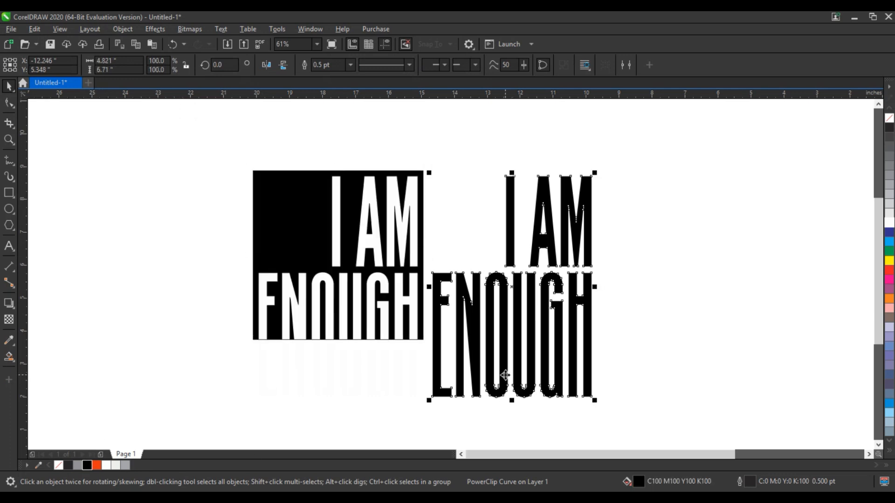
left_click(389, 336, "shift")
key("c")
key("ctrl+l")
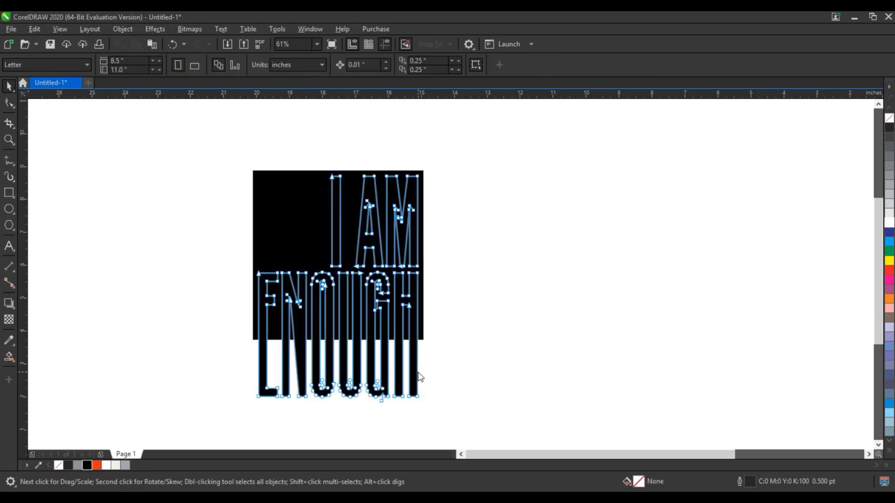
key("F10")
- Draw a background rectangle about 5.5 by 7.98 inches around the design, fill it with light gray #EEF0EB, and send it to the back
left_click(14, 192)
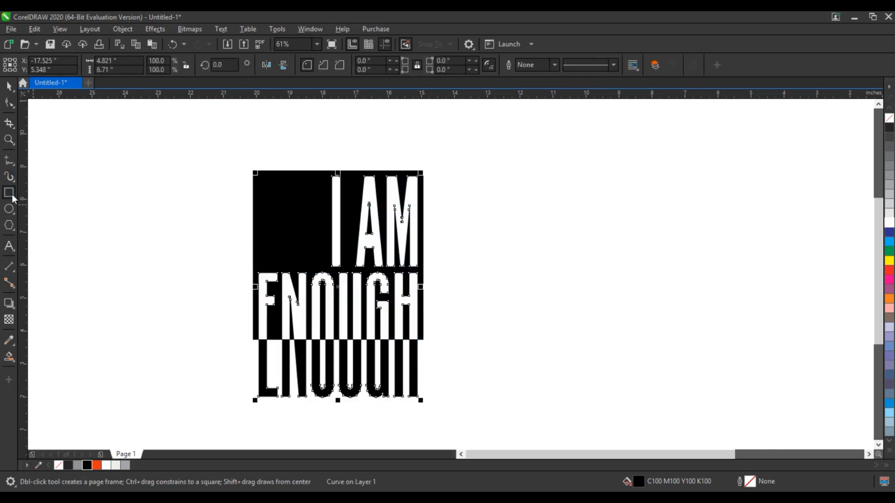
left_click_drag(249, 156, 429, 418)
key("space")
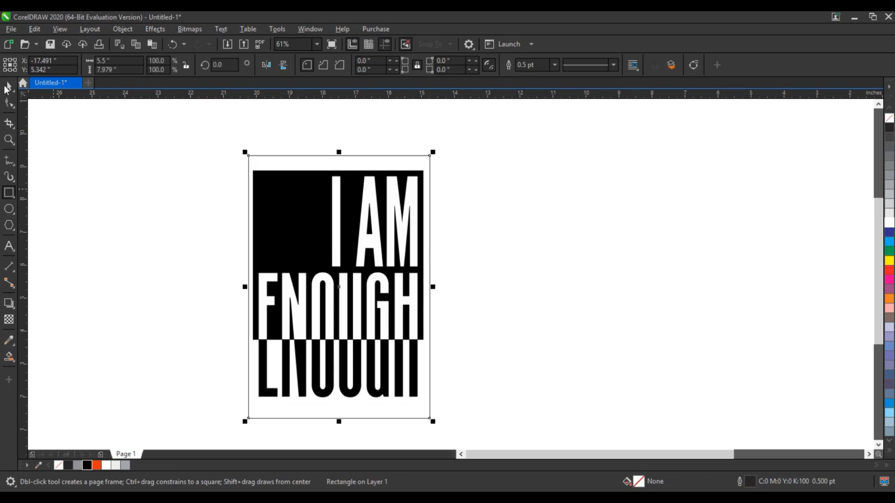
left_click(115, 465)
key("shift+Page_Down")
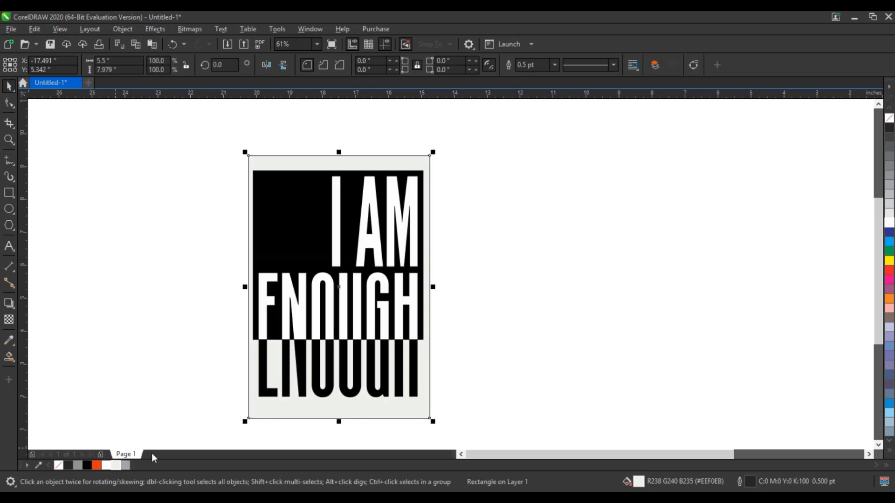
key("Escape")
- Fill the text copy behind the black panel with orange and remove the PowerClip rectangle's outline
left_click(330, 329)
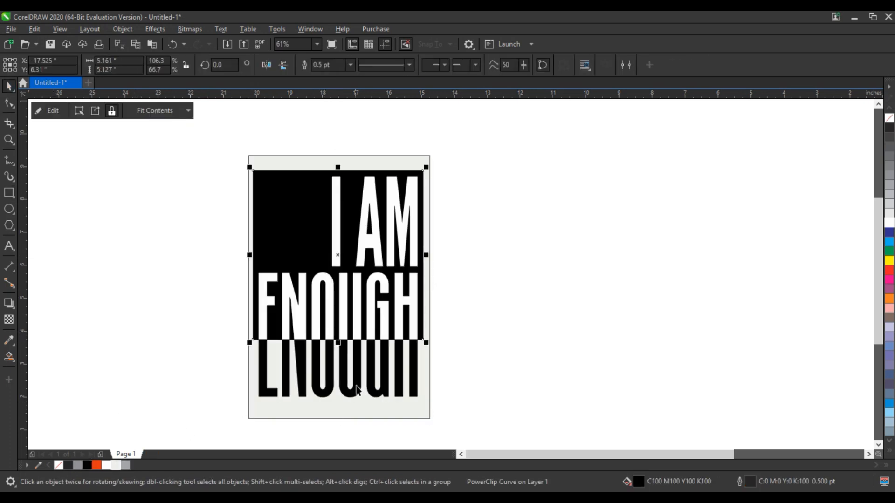
left_click(96, 466)
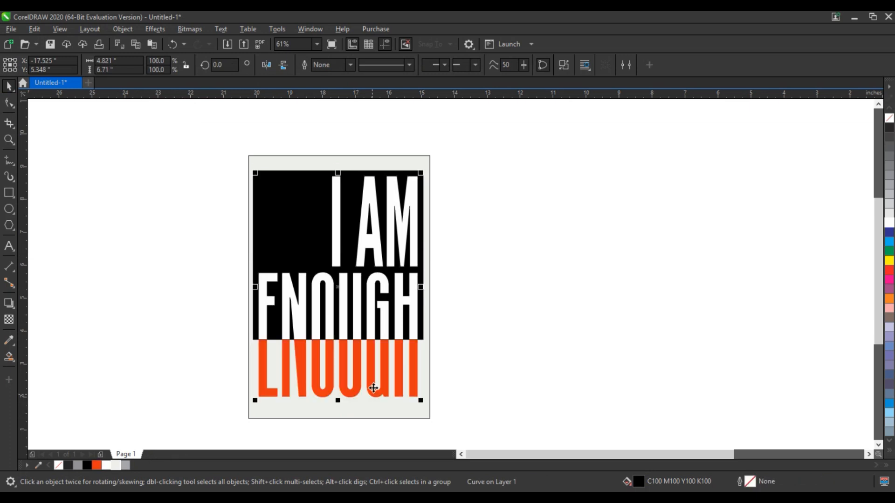
left_click(357, 328)
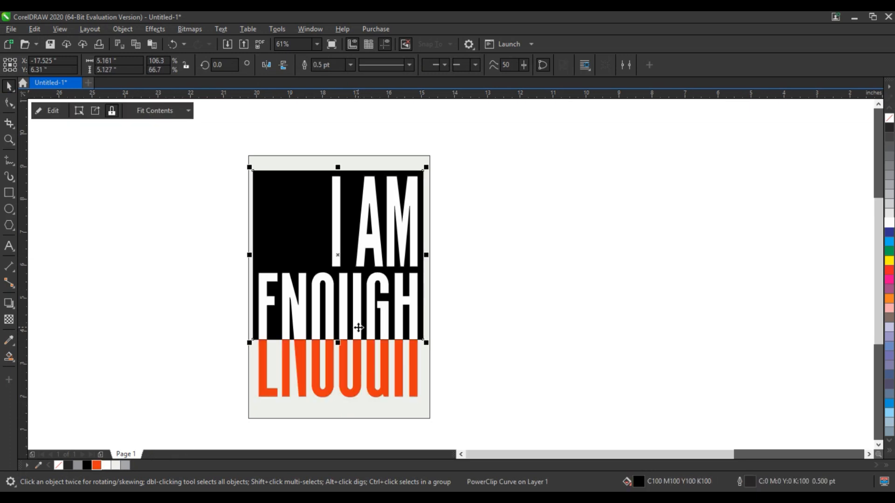
right_click(59, 465)
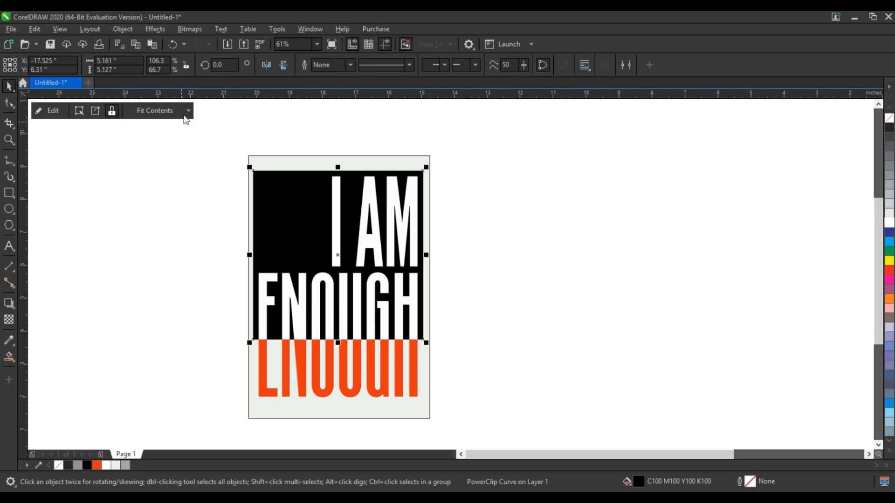
- Convert the black PowerClip panel to a 300 dpi CMYK bitmap with anti-aliasing and a transparent background
left_click(187, 29)
left_click(194, 41)
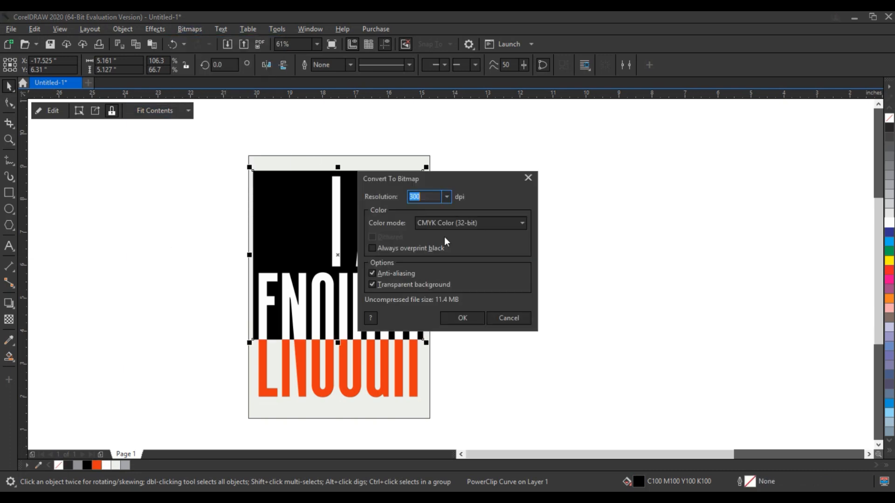
left_click_drag(461, 185, 584, 185)
left_click(583, 317)
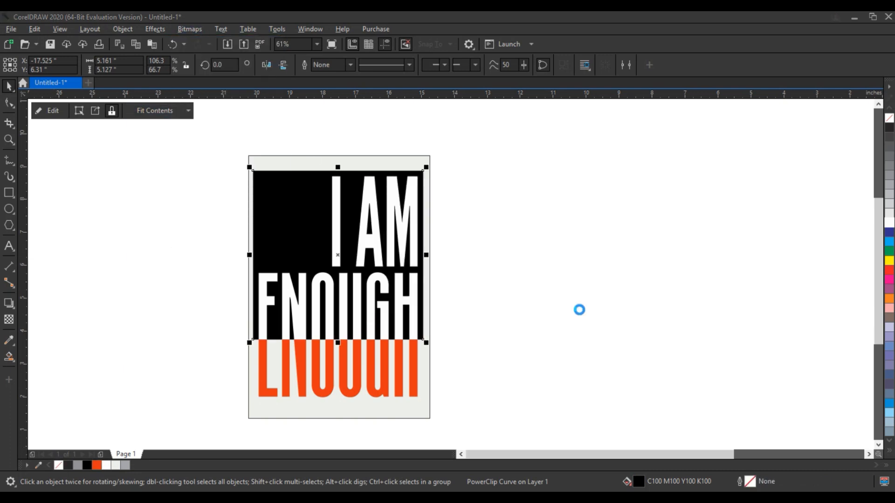
- Start a Page Curl effect on the bitmap, curling its lower-left corner with opaque red paper
left_click(160, 28)
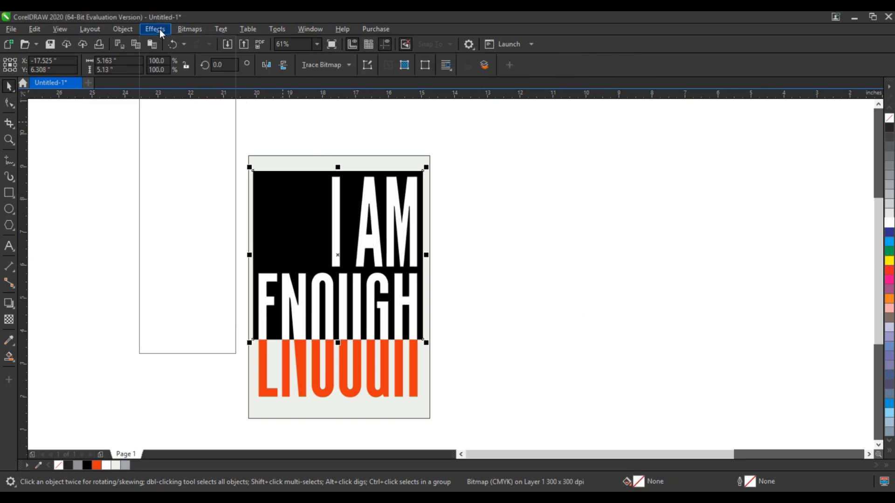
mouse_move(169, 61)
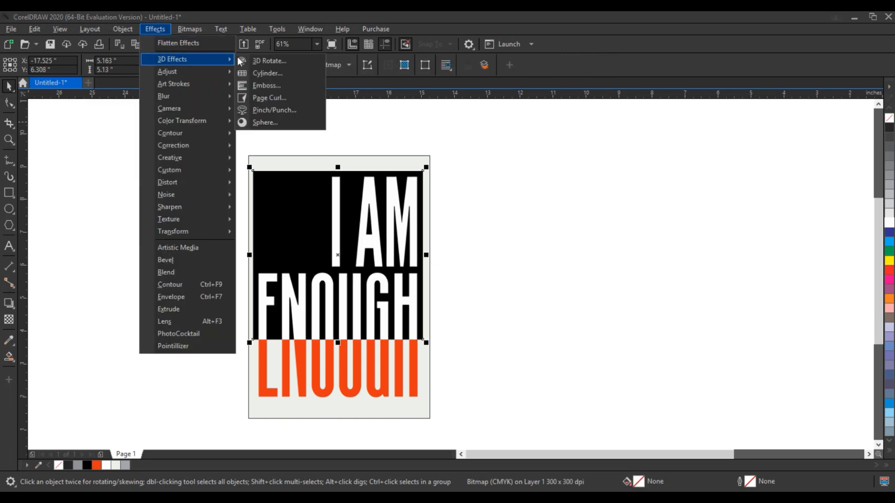
left_click(252, 98)
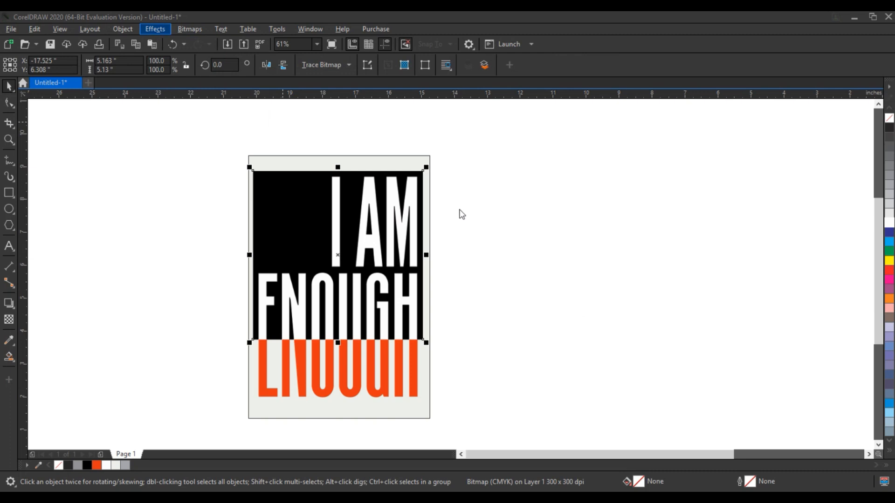
left_click_drag(440, 138, 571, 135)
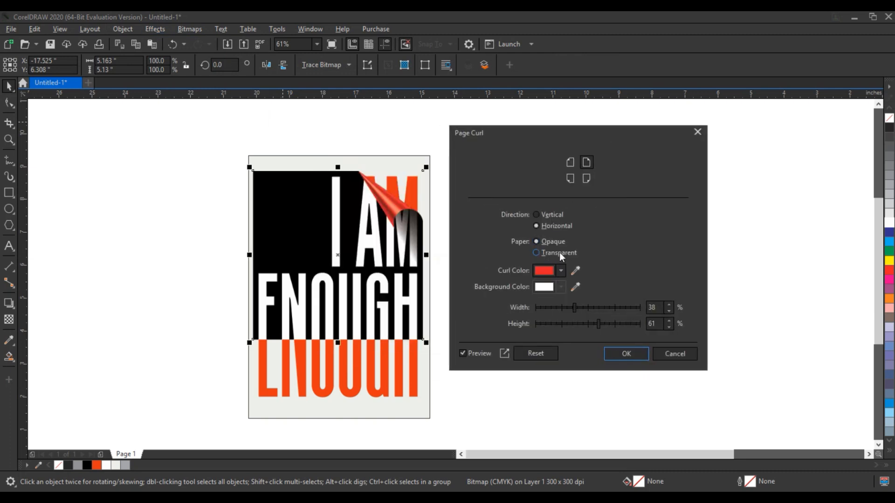
left_click(571, 178)
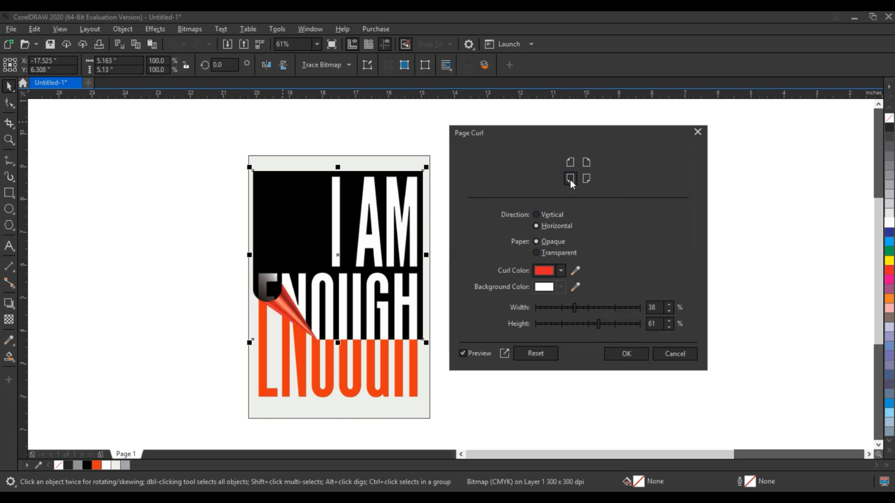
left_click(585, 180)
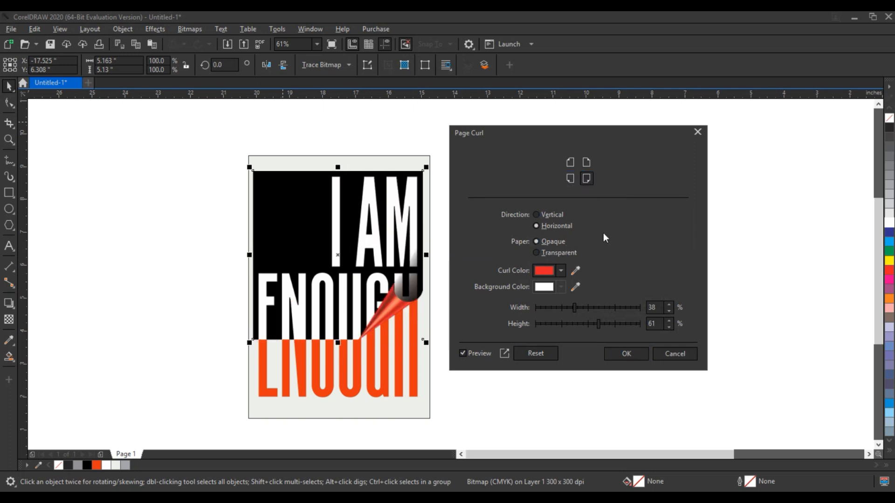
left_click(570, 179)
- Set the page curl width to 85% with horizontal direction and apply the effect
left_click(595, 307)
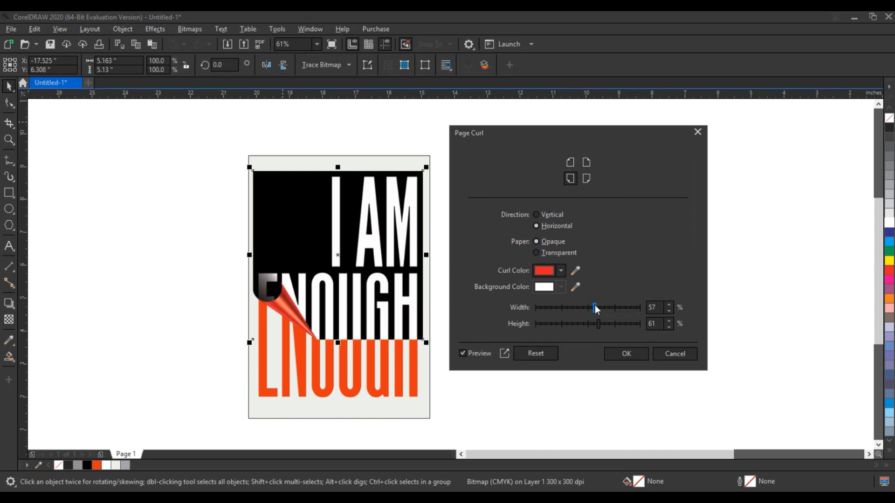
left_click_drag(595, 306, 624, 308)
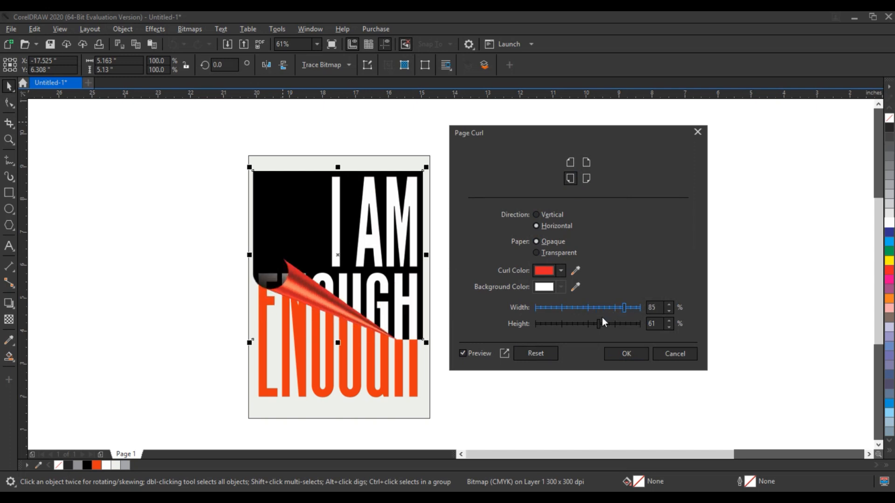
left_click(538, 216)
left_click(536, 226)
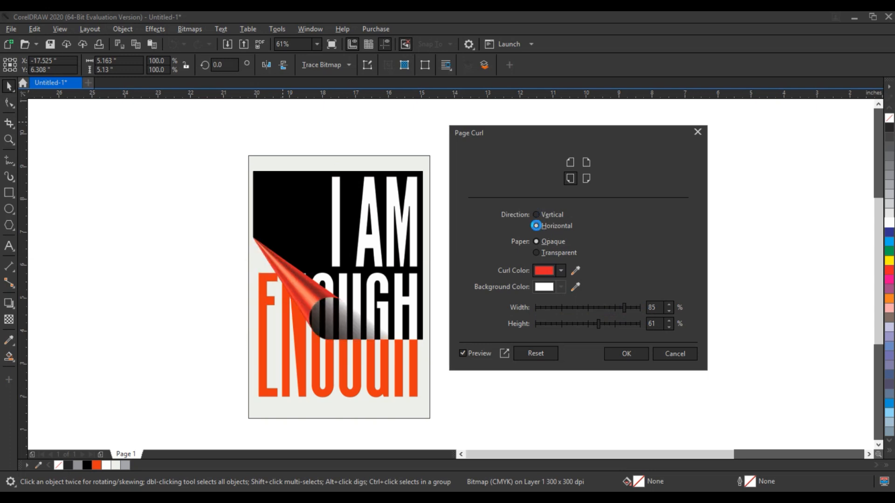
left_click(620, 354)
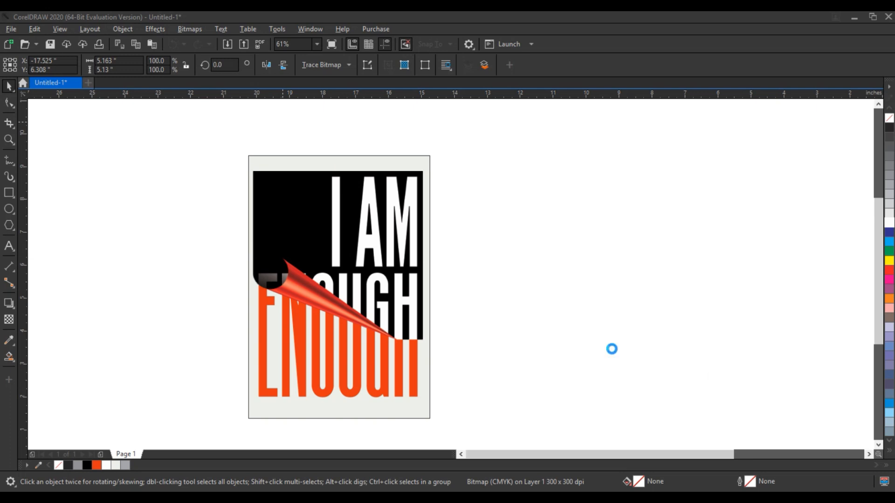
- Convert the curled black panel to a bitmap again
left_click(182, 29)
left_click(184, 39)
left_click(465, 314)
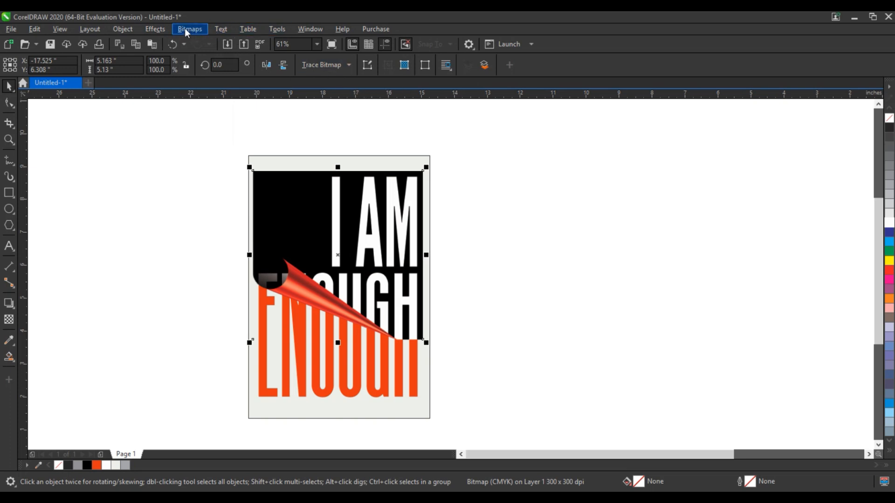
- Apply a second horizontal Page Curl to the bitmap's upper-right corner with width 39% and height 61%
left_click(157, 28)
mouse_move(168, 58)
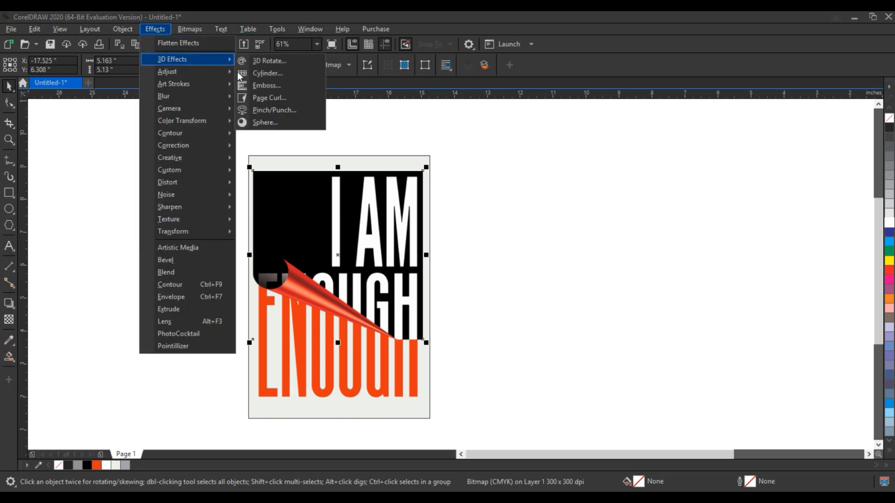
left_click(259, 97)
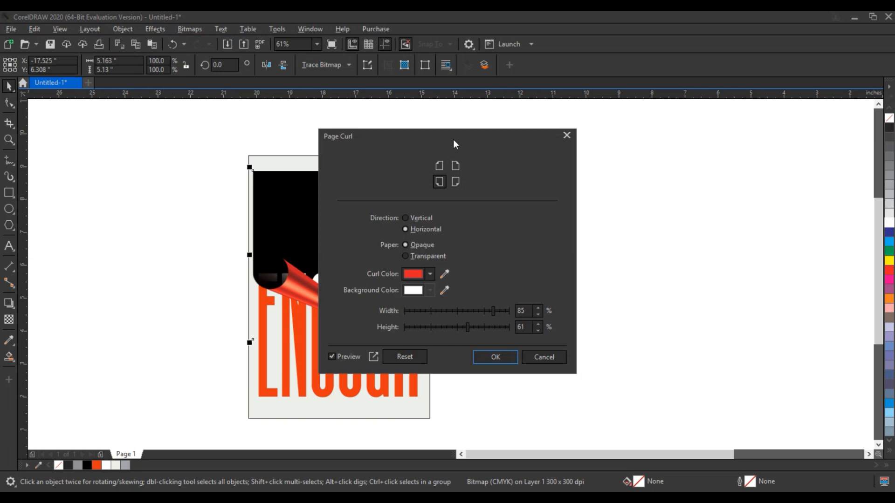
left_click_drag(453, 139, 651, 147)
left_click(652, 174)
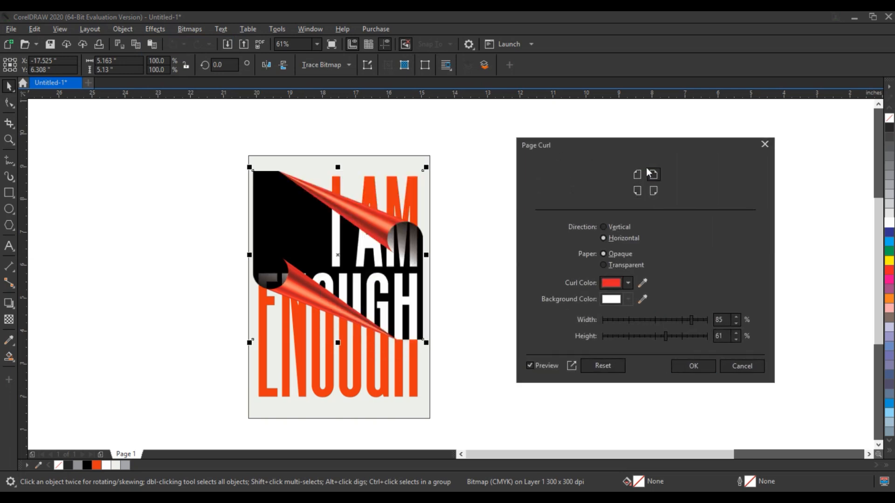
left_click_drag(673, 319, 647, 318)
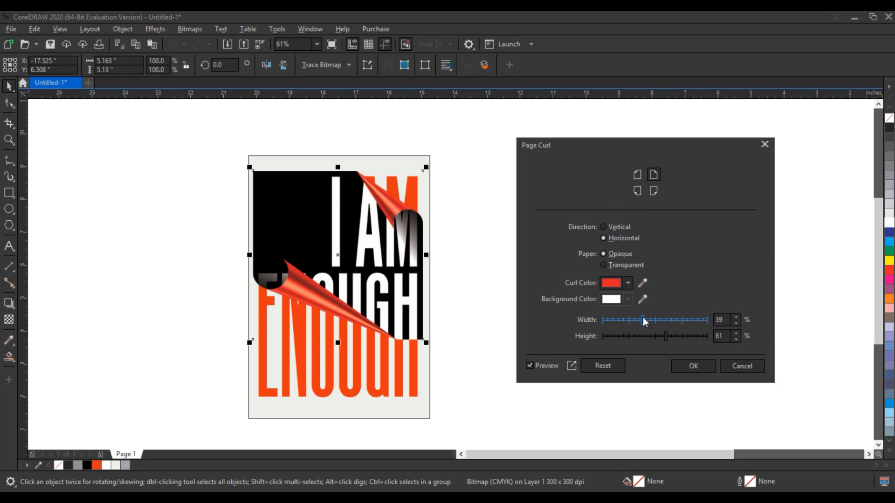
left_click(690, 366)
key("shift+F2")
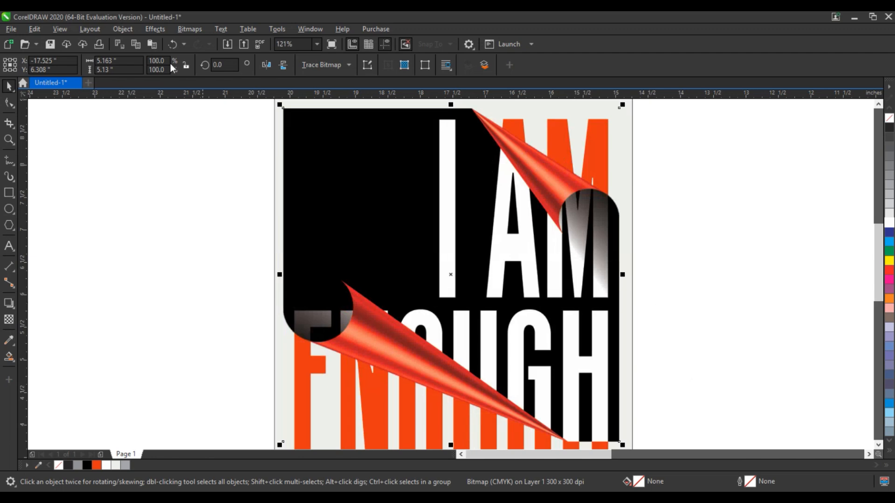
- Convert the doubly curled black panel to a 300 dpi CMYK bitmap with anti-aliasing and a transparent background
left_click(184, 29)
left_click(187, 41)
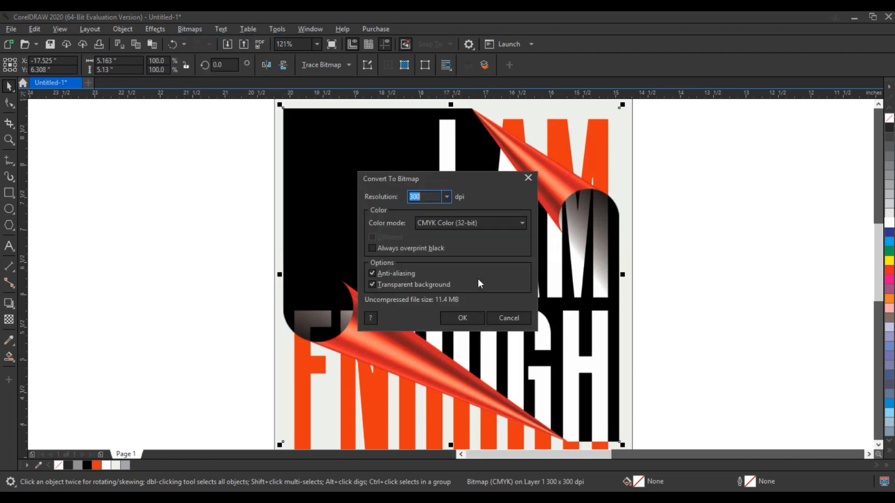
left_click(459, 315)
scroll(435, 261, "down", 2)
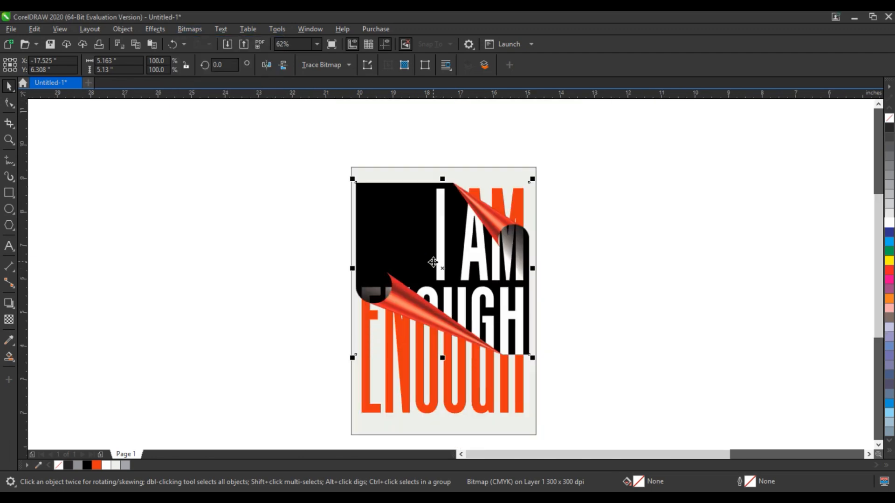
- Add a downward Multiply drop shadow to the curled panel with 82 opacity and 15 feathering
left_click(9, 304)
left_click_drag(442, 269, 426, 367)
left_click_drag(436, 315, 433, 331)
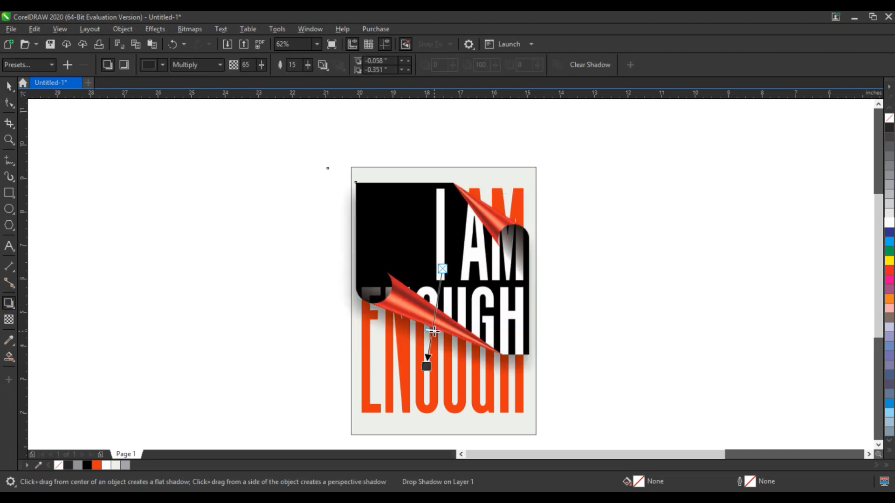
left_click_drag(430, 340, 430, 347)
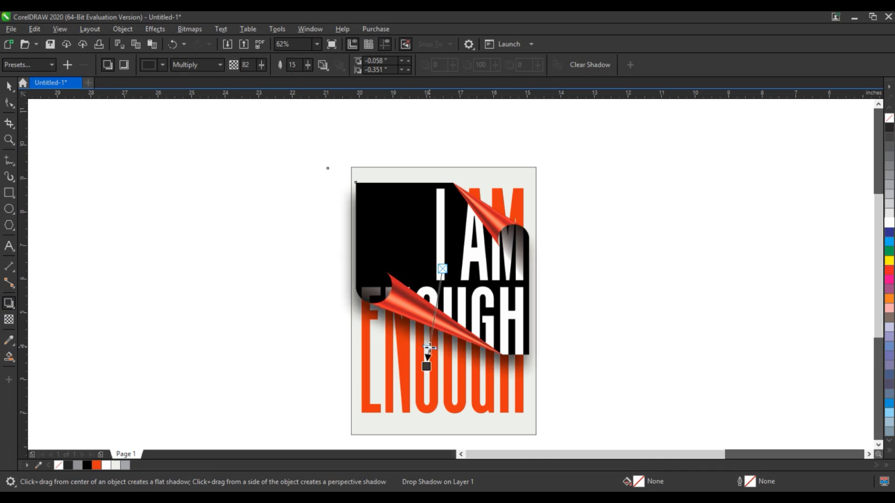
left_click(8, 87)
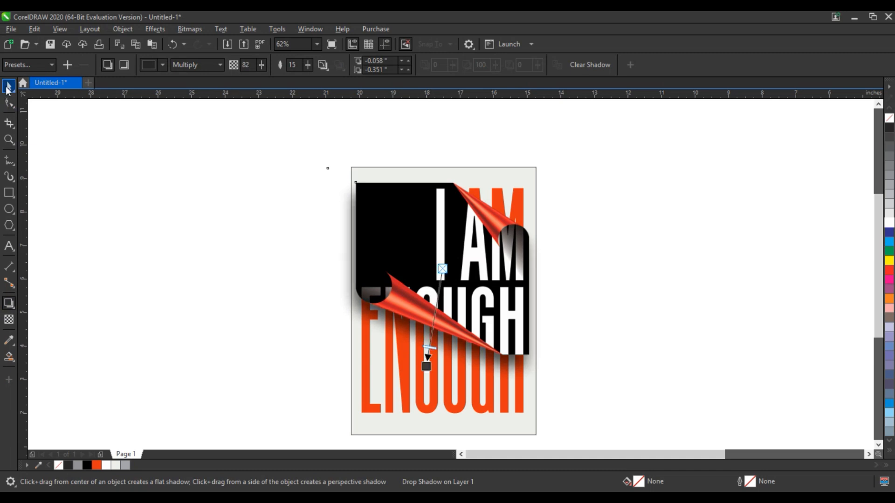
- Break the drop shadow apart from the curled panel and deselect everything
left_click(106, 29)
mouse_move(111, 29)
left_click(169, 288)
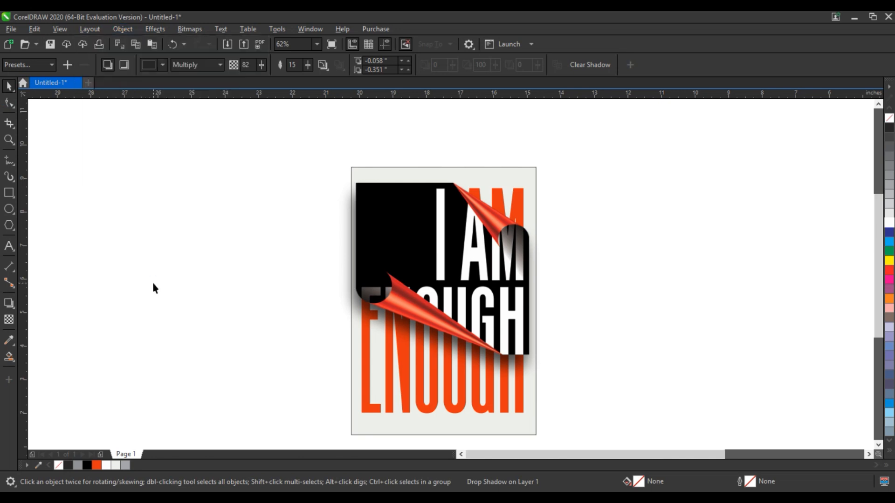
left_click(153, 283)
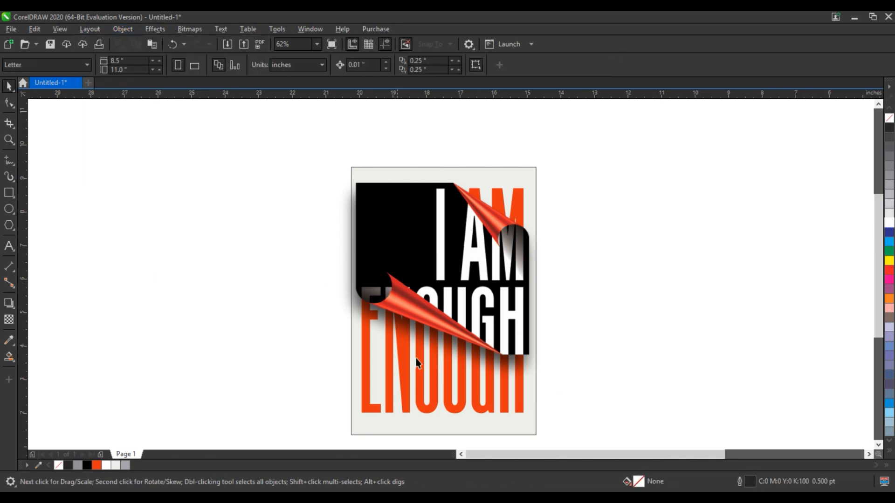
- Try to PowerClip the curled panel and its separated shadow inside the light background rectangle
left_click(410, 333)
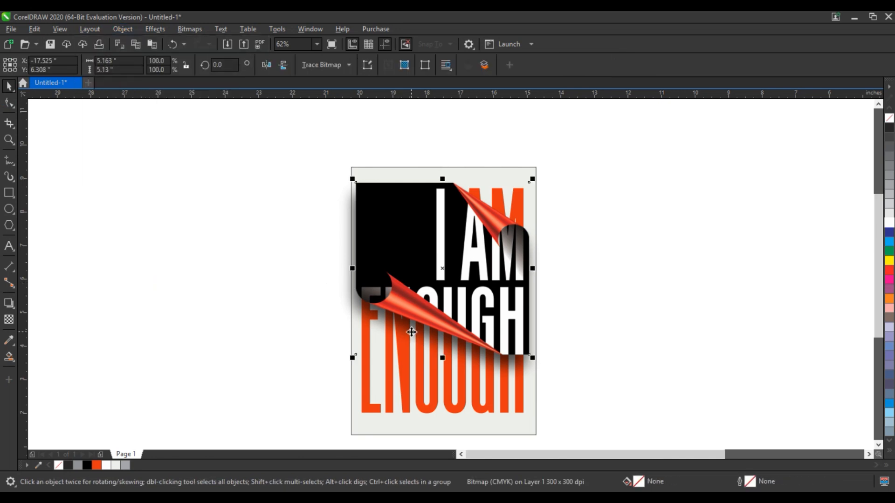
left_click(451, 424)
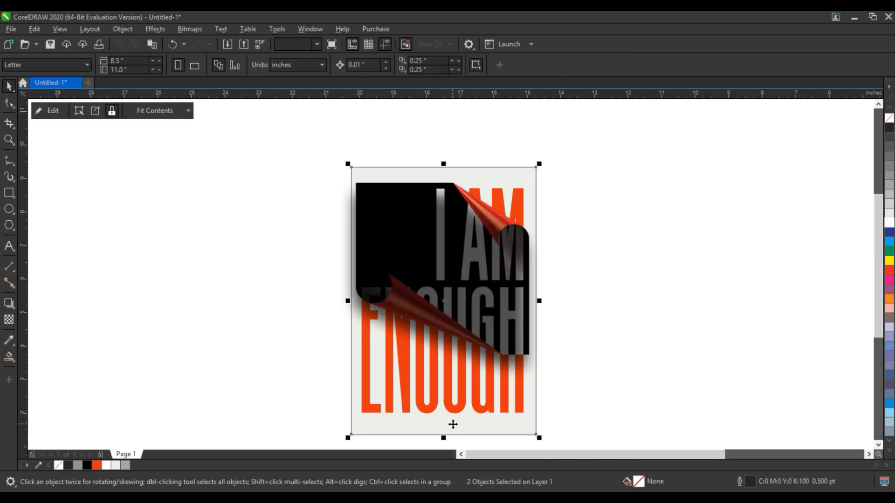
left_click(623, 206)
- PowerClip the orange lettering, the curled panel and its shadow together inside the light background rectangle
left_click_drag(609, 140, 313, 430)
key("alt+j")
key("w")
key("p")
left_click(353, 434)
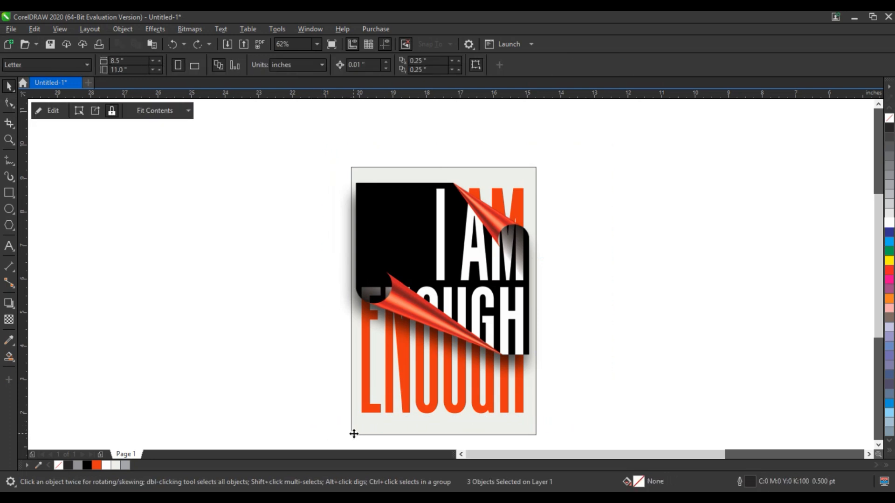
left_click(291, 390)
- Remove the outline from the PowerClip background rectangle, keeping its fill
left_click(456, 304)
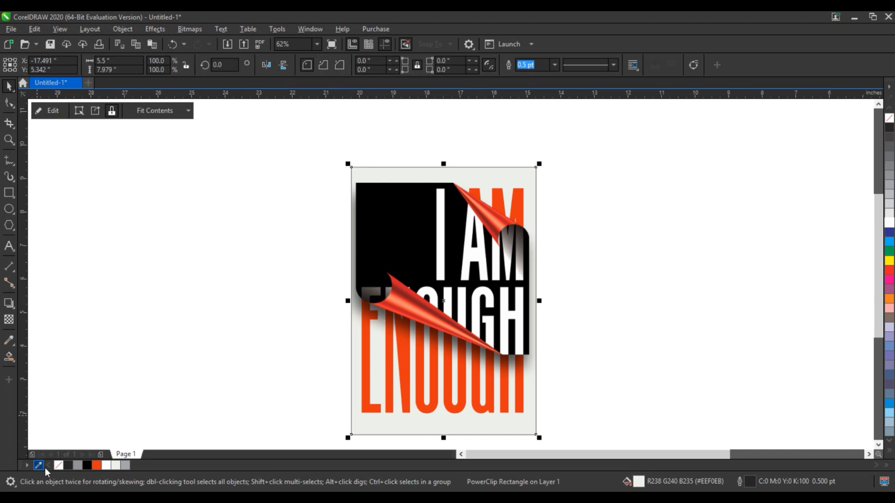
left_click(57, 466)
left_click(172, 364)
- Zoom in on the poster and examine the finished artwork in full-screen preview
left_click(8, 140)
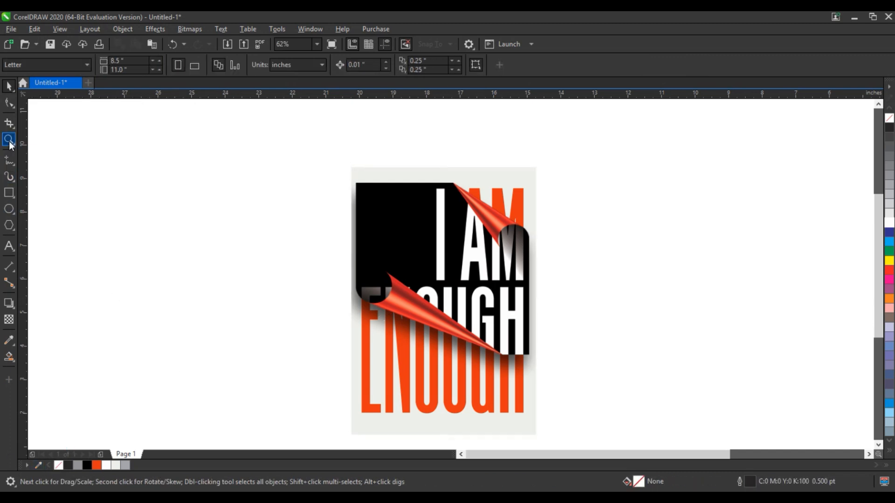
left_click_drag(353, 169, 541, 427)
key("F9")
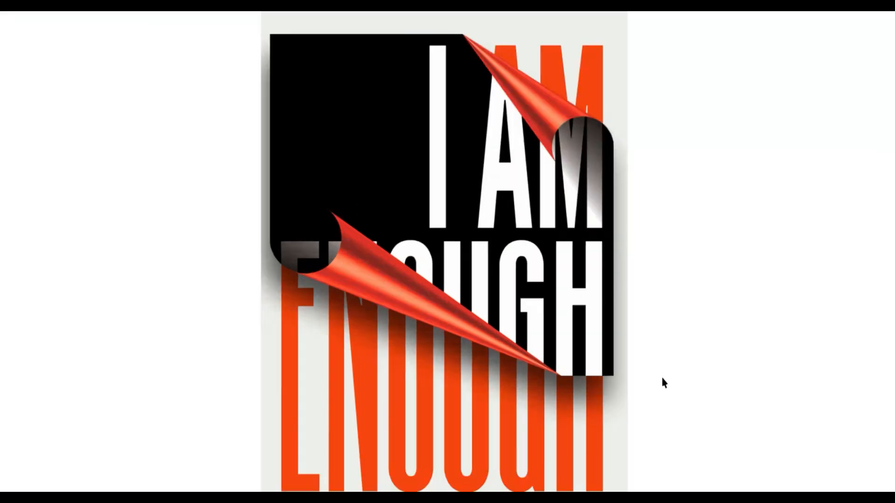